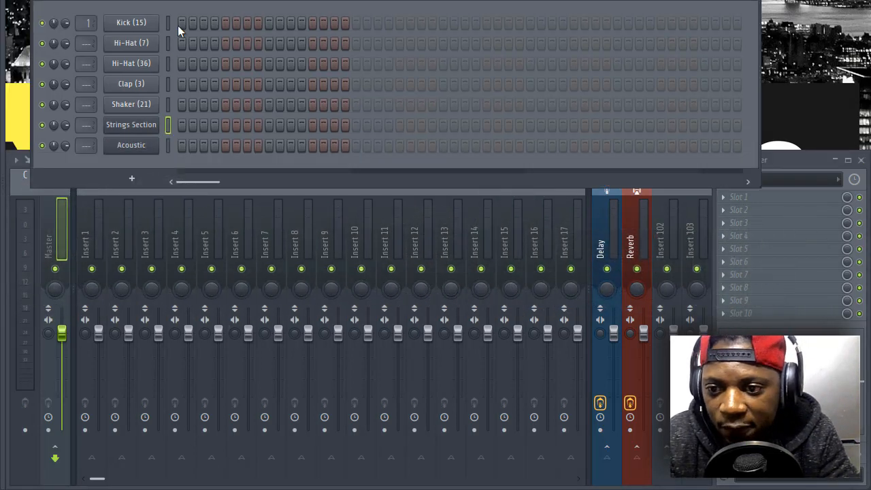
# - Fill every fourth step of the Kick (15) channel and start playback of the pattern
pyautogui.rightClick(139, 23)
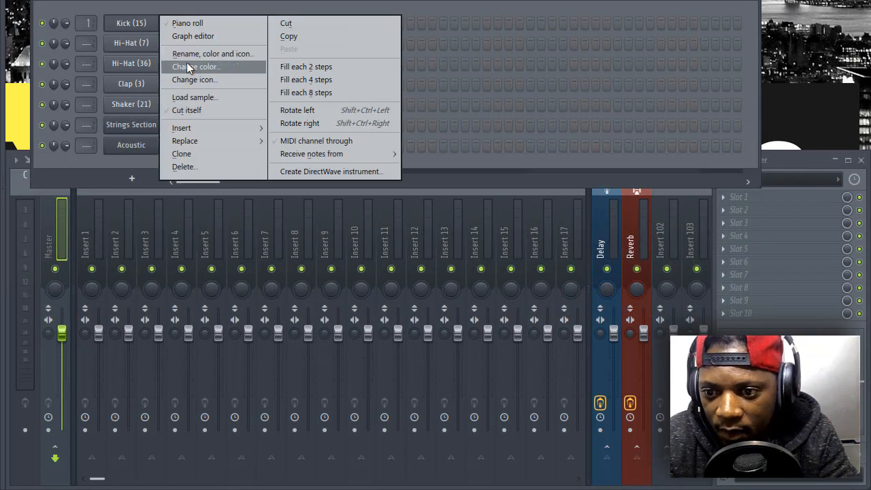
pyautogui.click(301, 81)
pyautogui.moveTo(75, 1); pyautogui.dragTo(111, 7)
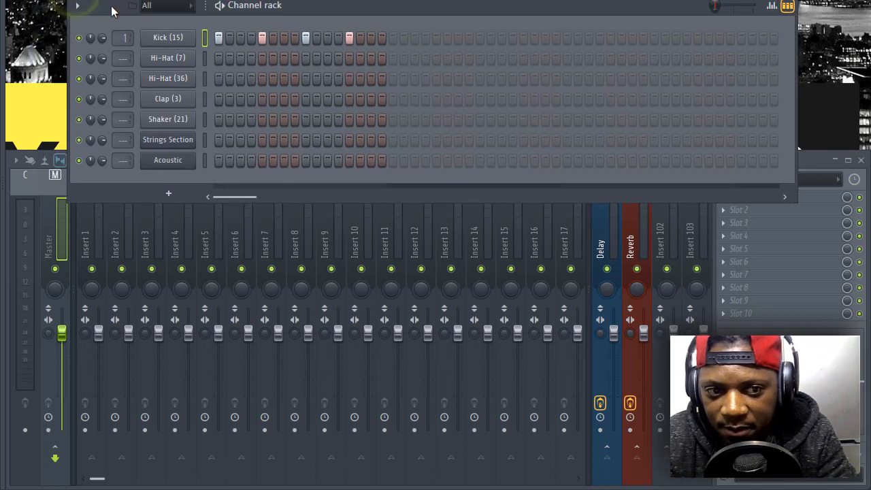
pyautogui.press('space')
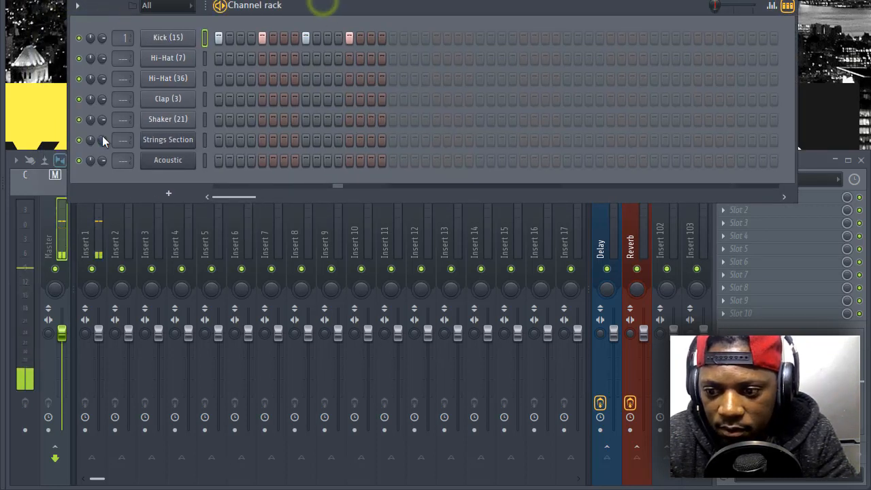
# - Load Fruity Parametric EQ 2 into slot 5 of mixer Insert 1 and enlarge the plugin window
pyautogui.click(97, 222)
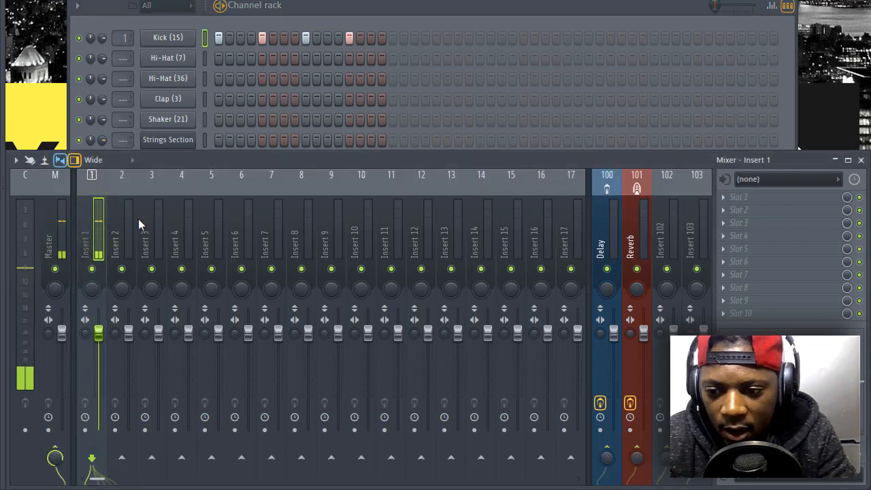
pyautogui.click(100, 219)
pyautogui.click(753, 251)
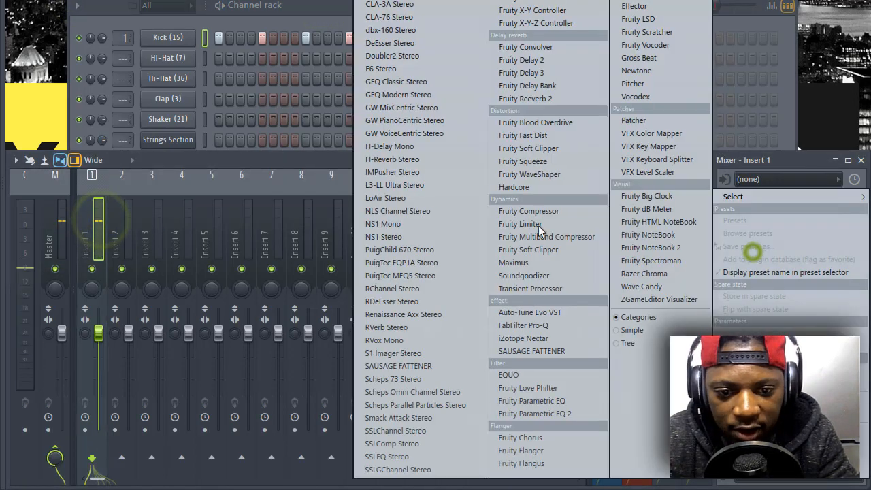
pyautogui.click(574, 404)
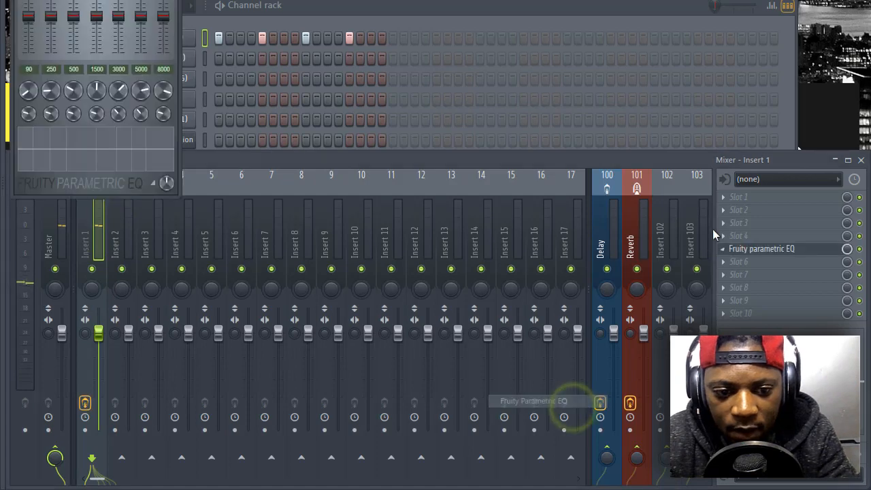
pyautogui.click(745, 249)
pyautogui.moveTo(737, 197)
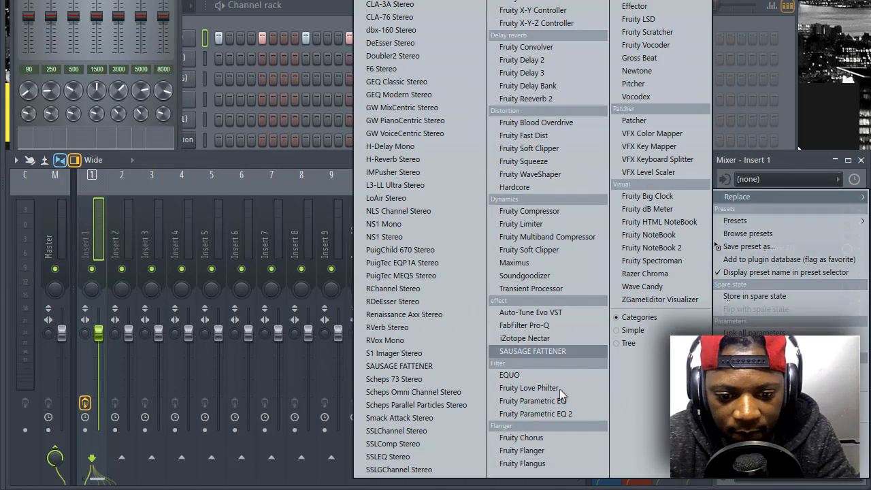
pyautogui.click(565, 414)
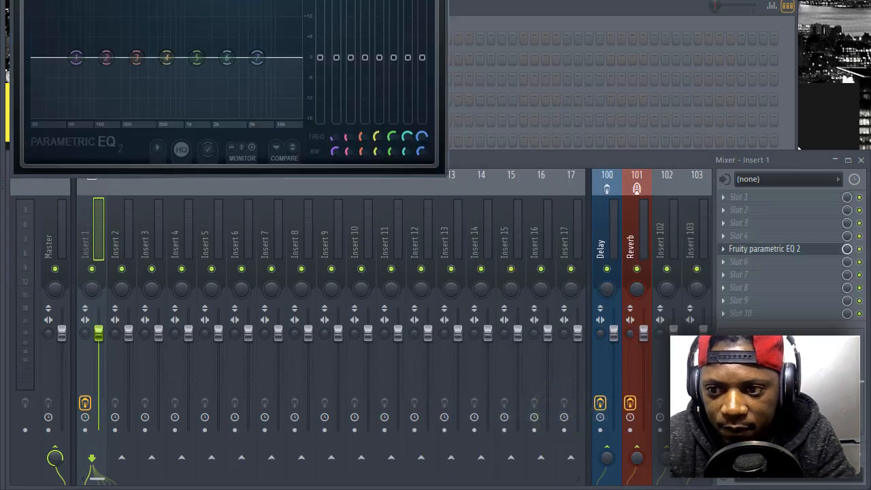
pyautogui.moveTo(183, 0); pyautogui.dragTo(338, 61)
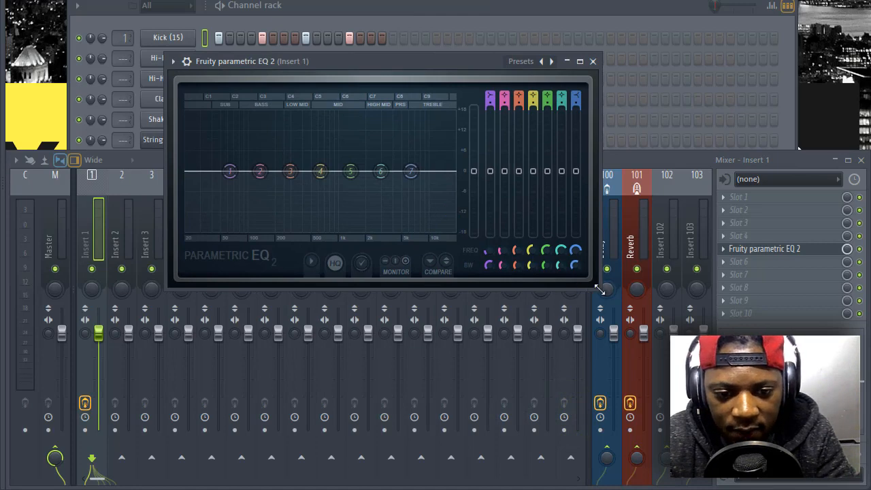
pyautogui.moveTo(599, 289); pyautogui.dragTo(839, 412)
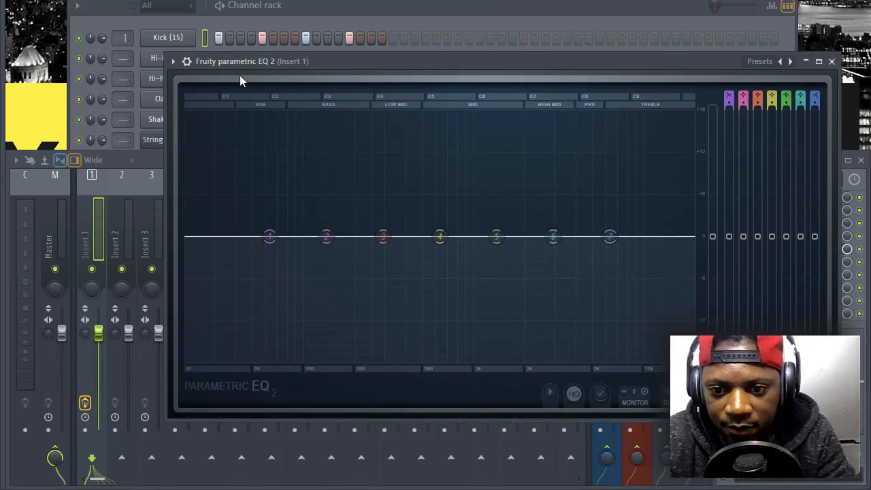
# - Play the kick pattern and examine its frequency spectrum across the EQ bands
pyautogui.press('space')
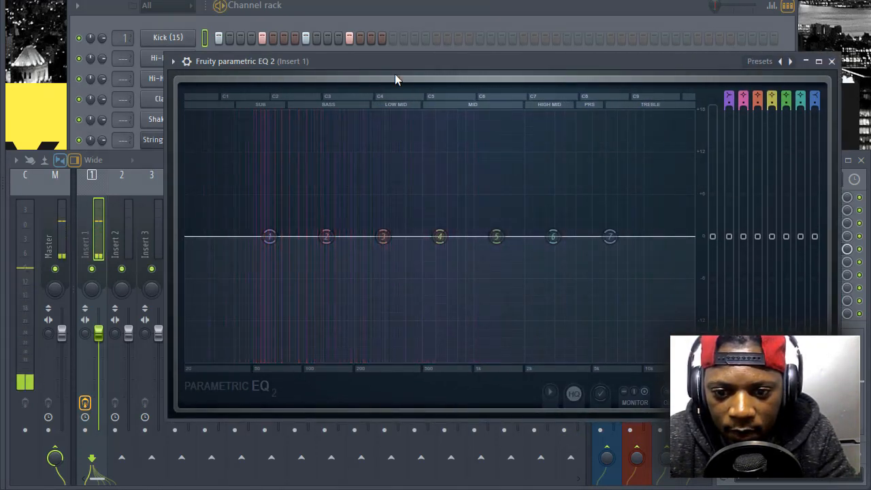
pyautogui.click(400, 61)
pyautogui.press('space')
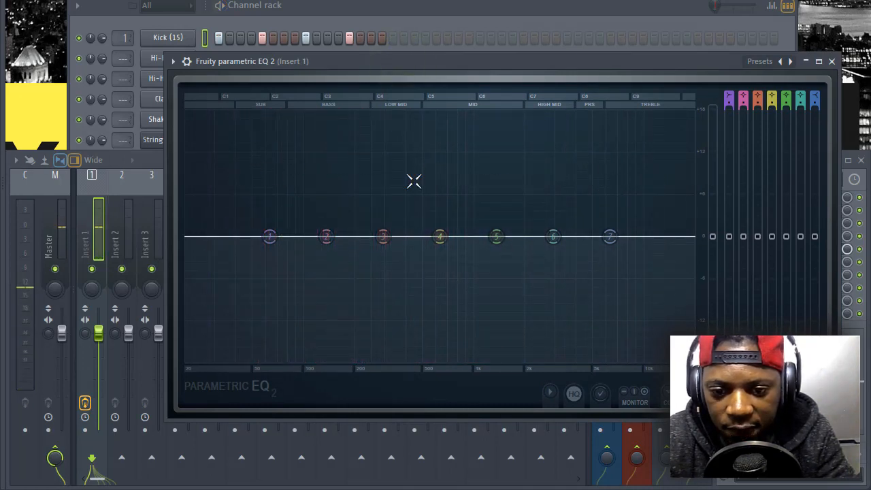
pyautogui.press('space')
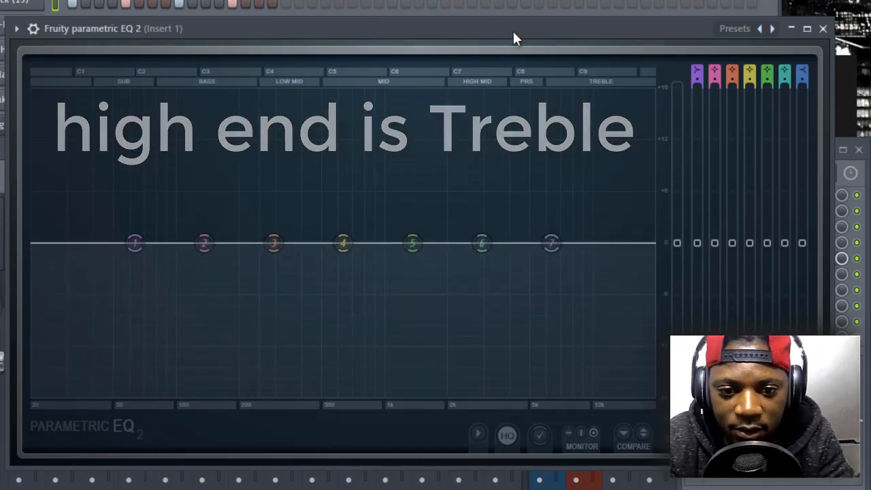
pyautogui.moveTo(515, 27); pyautogui.dragTo(517, 35)
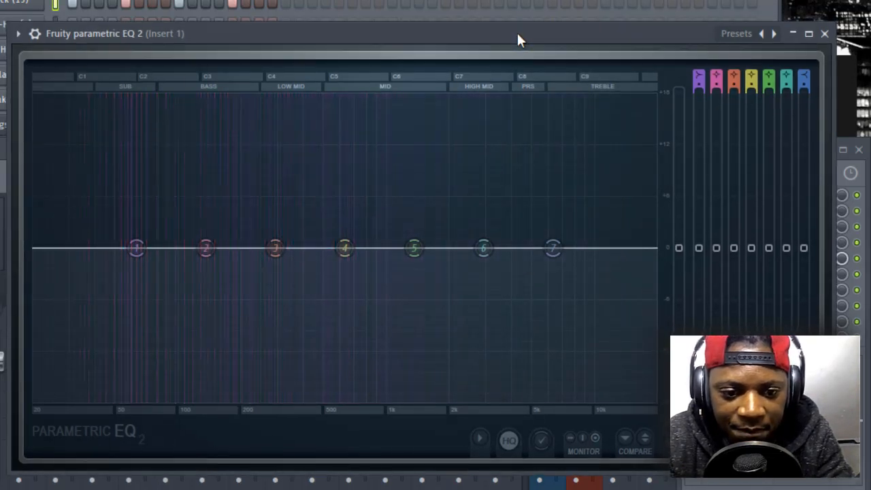
pyautogui.moveTo(542, 241)
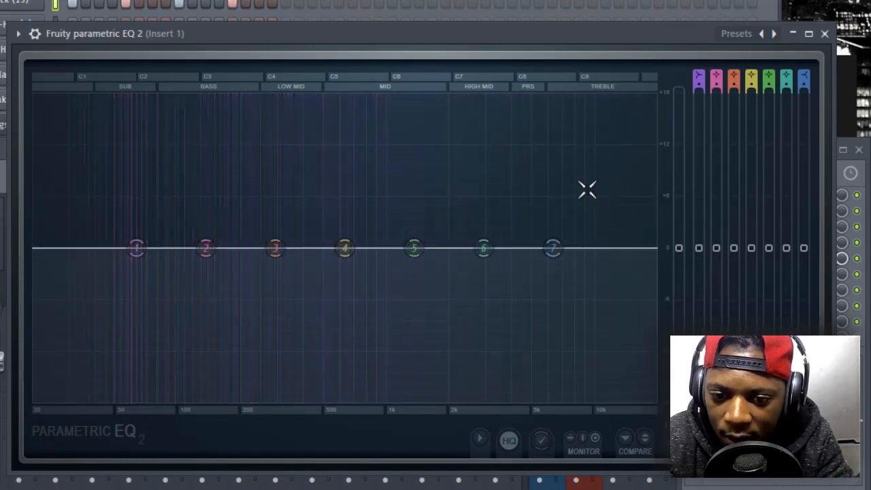
pyautogui.moveTo(500, 230)
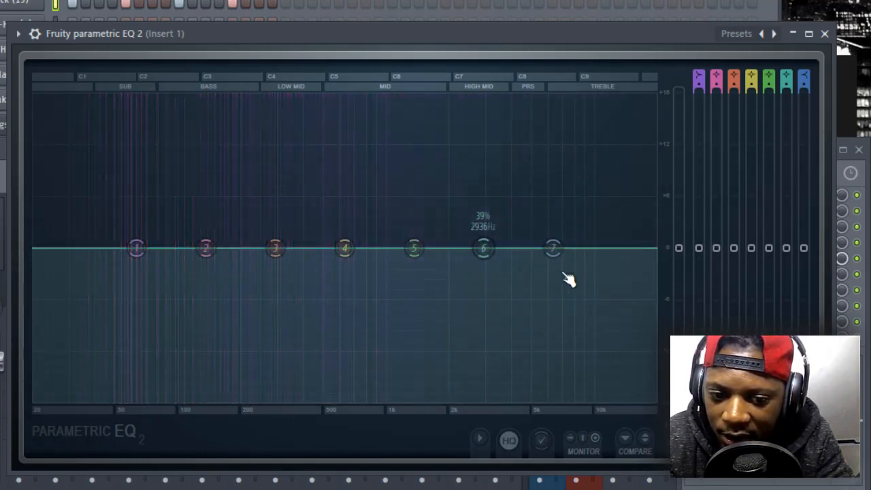
# - Lower EQ band 7 into the mid frequencies to cut the kick's high end, and change its filter type to Low pass
pyautogui.moveTo(554, 251); pyautogui.dragTo(256, 398)
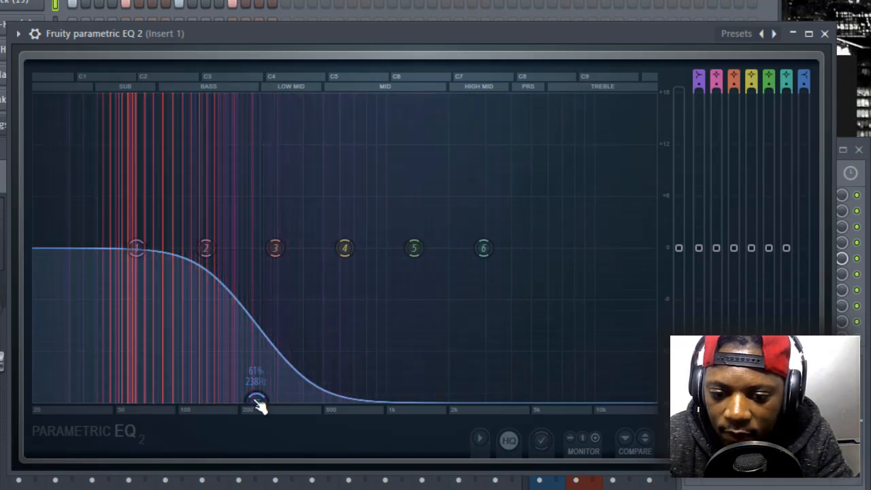
pyautogui.moveTo(260, 407); pyautogui.dragTo(312, 349)
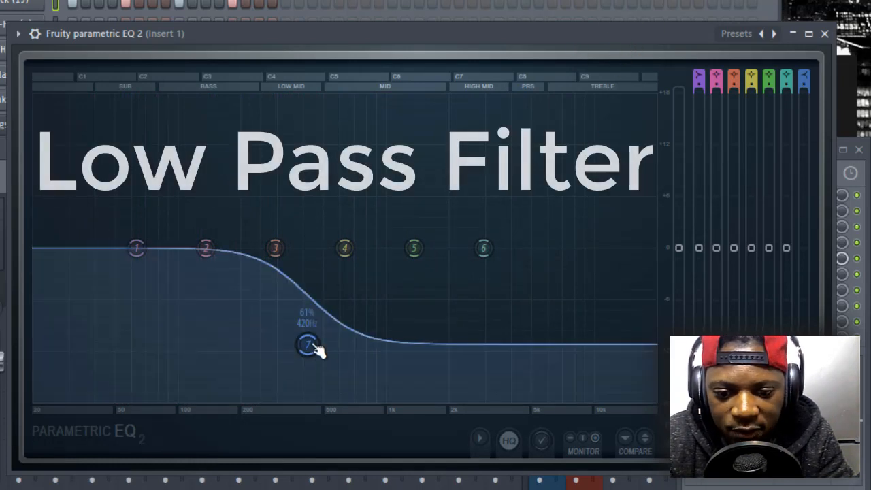
pyautogui.moveTo(310, 345); pyautogui.dragTo(367, 276)
pyautogui.rightClick(367, 279)
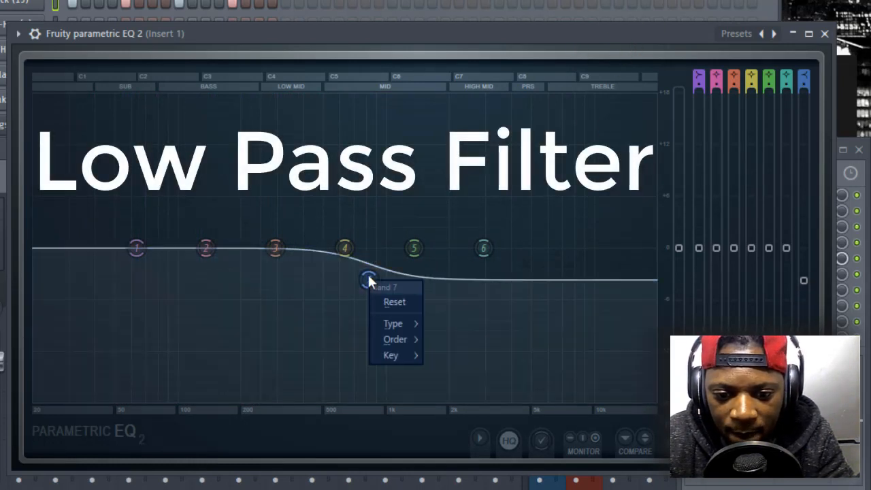
pyautogui.moveTo(399, 327)
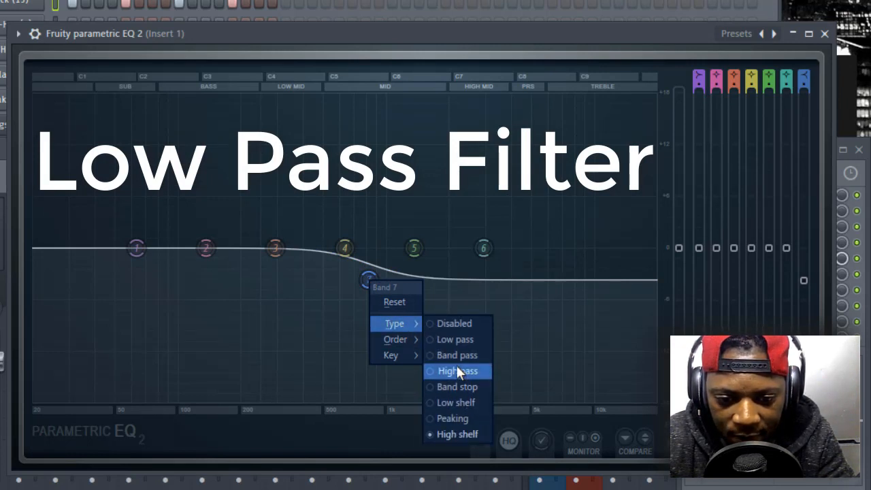
pyautogui.click(455, 339)
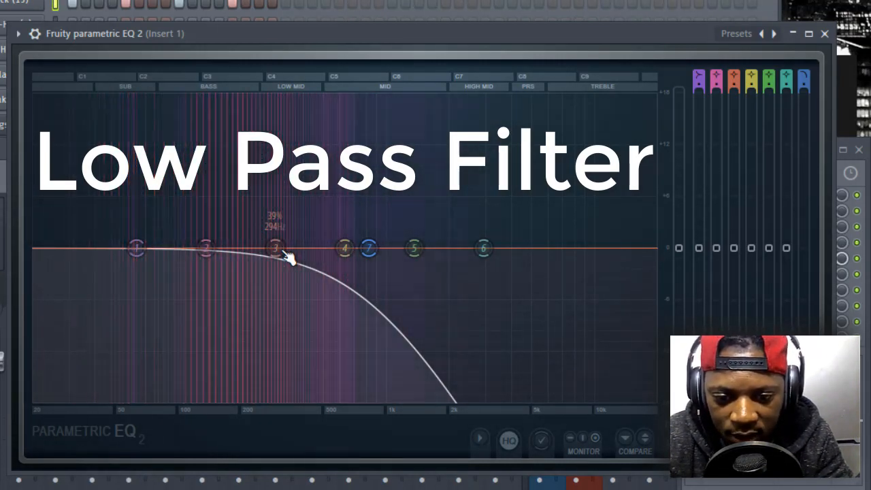
# - Shift EQ band 3 slightly higher, tune low-pass band 7 to 669 Hz with 56% bandwidth, and close the kick's EQ
pyautogui.moveTo(322, 248); pyautogui.dragTo(307, 248)
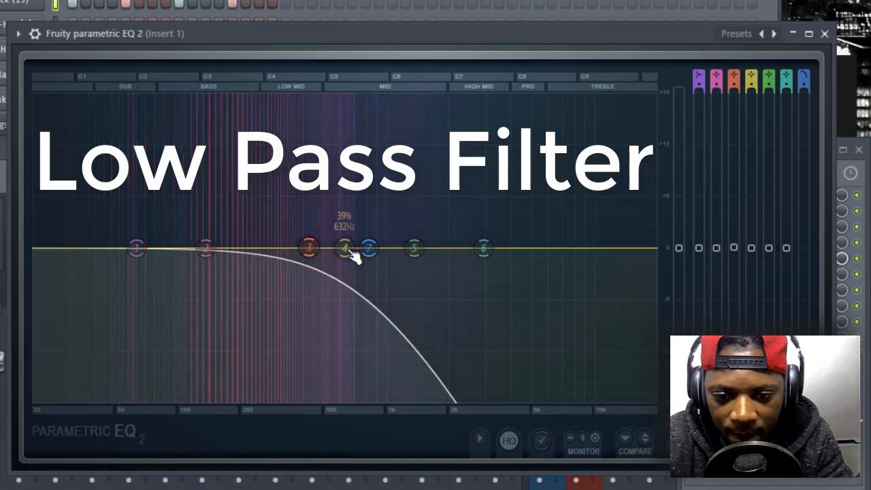
pyautogui.moveTo(369, 248)
pyautogui.mouseDown()
pyautogui.moveTo(650, 248)
pyautogui.moveTo(346, 248)
pyautogui.moveTo(370, 251)
pyautogui.mouseUp()
pyautogui.scroll(-3, 370, 252)
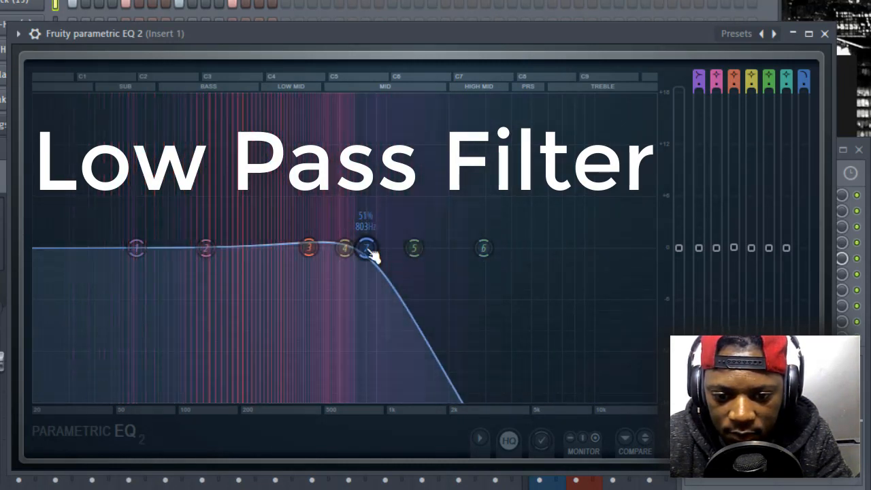
pyautogui.scroll(3, 371, 254)
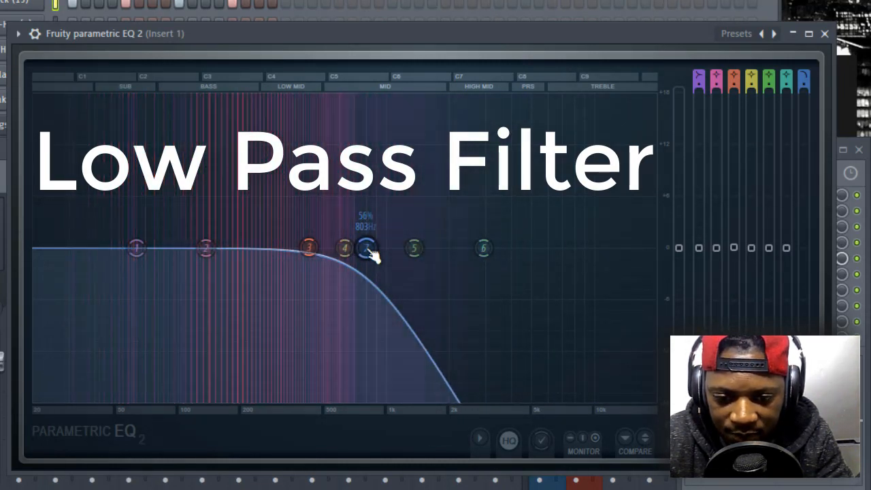
pyautogui.moveTo(371, 254); pyautogui.dragTo(355, 254)
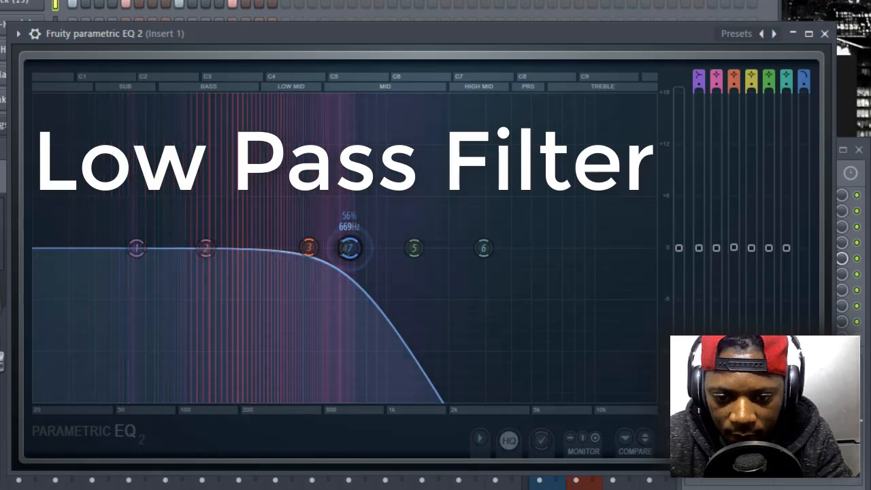
pyautogui.press('space')
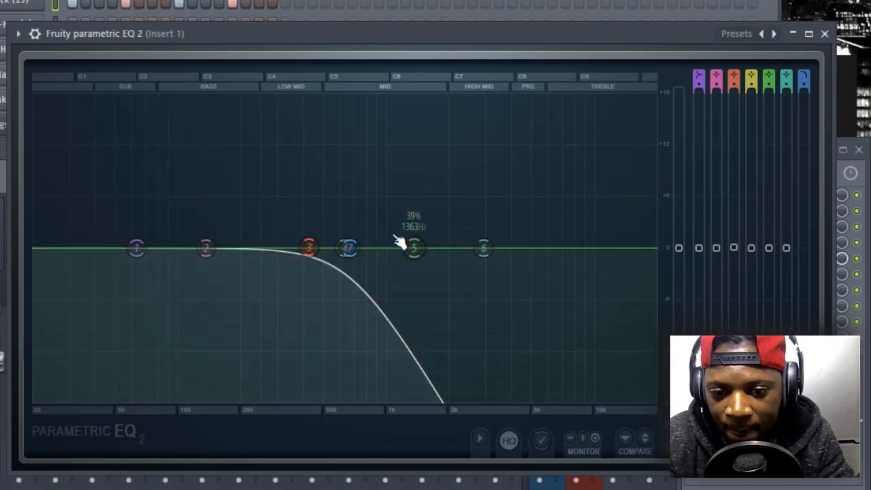
pyautogui.press('space')
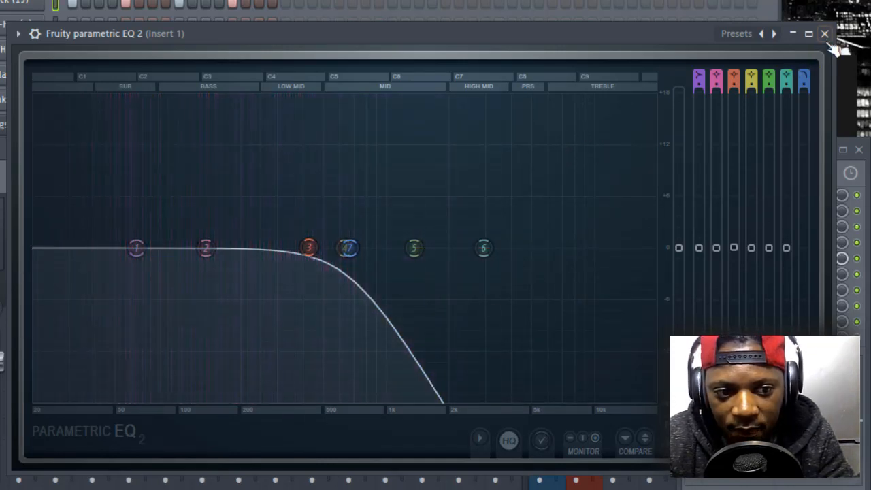
pyautogui.click(825, 33)
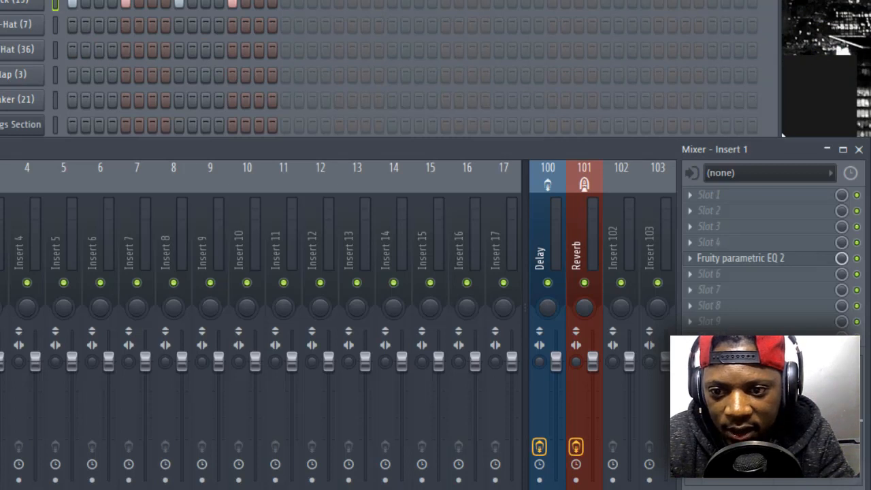
# - Fill every second step of the Hi-Hat (7) channel in the channel rack
pyautogui.click(783, 134)
pyautogui.rightClick(65, 27)
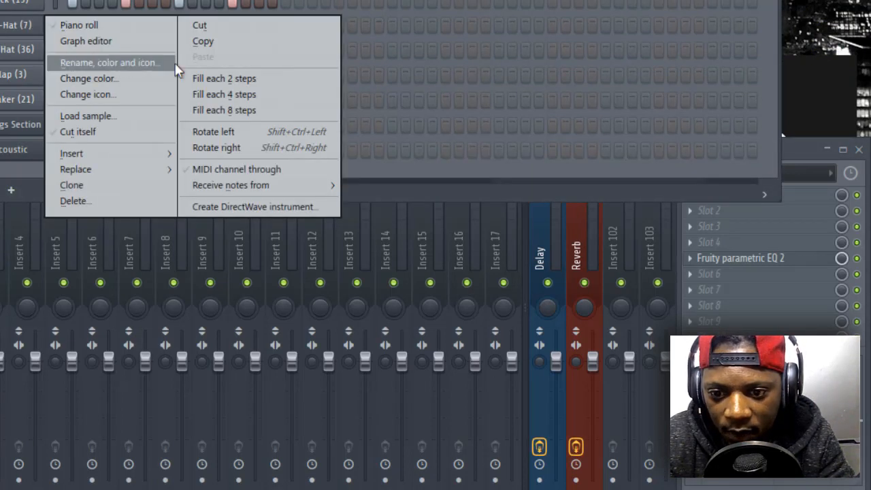
pyautogui.click(229, 80)
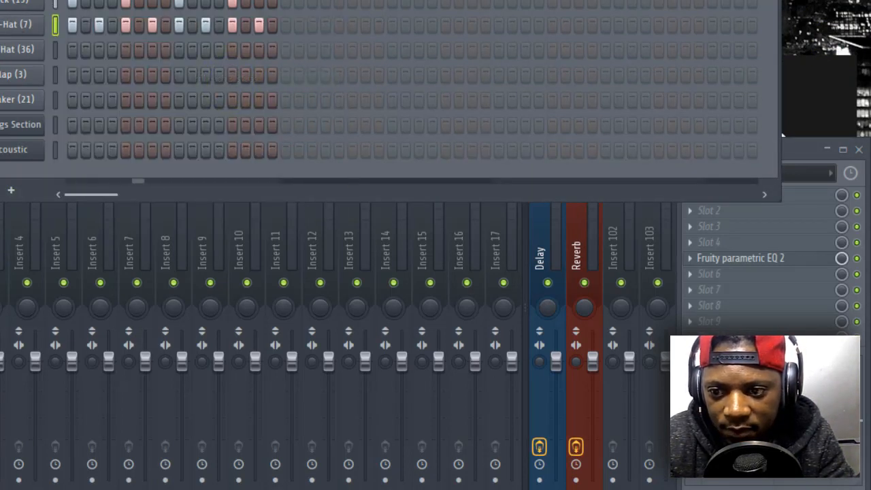
# - Open the Hi-Hat (7) channel settings and route the channel to mixer track 2
pyautogui.click(8, 26)
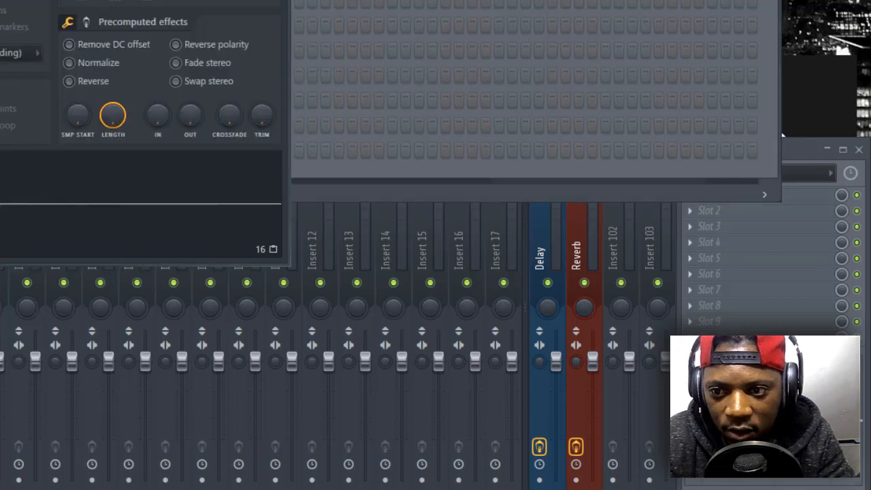
pyautogui.moveTo(146, 0); pyautogui.dragTo(145, 10)
pyautogui.click(272, 26)
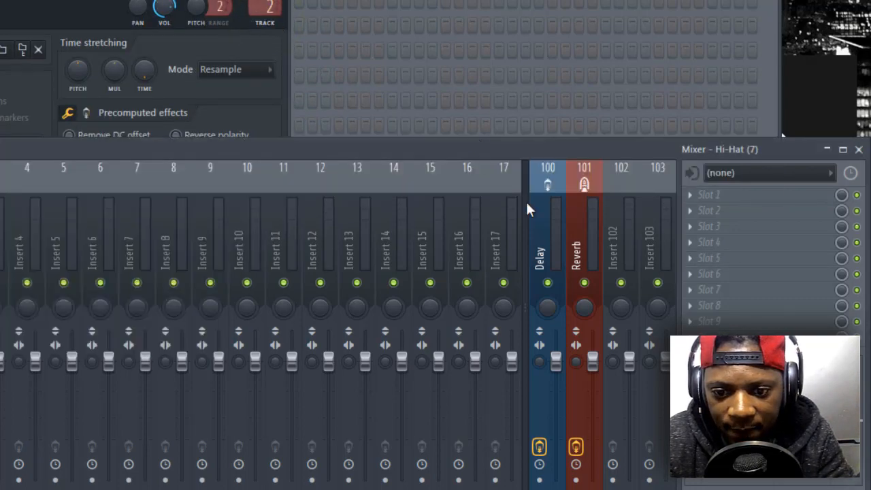
# - Load Fruity Parametric EQ 2 into slot 4 of the Hi-Hat (7) mixer track and enlarge its window
pyautogui.click(770, 249)
pyautogui.click(507, 460)
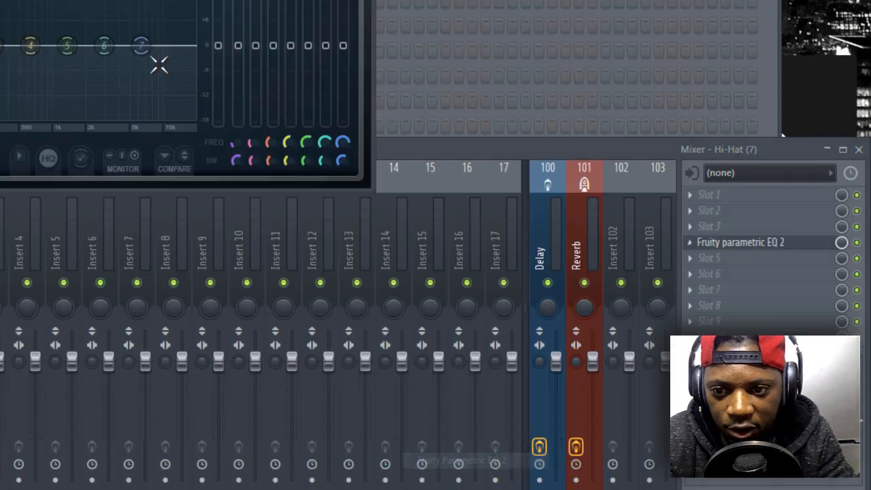
pyautogui.moveTo(66, 0); pyautogui.dragTo(225, 50)
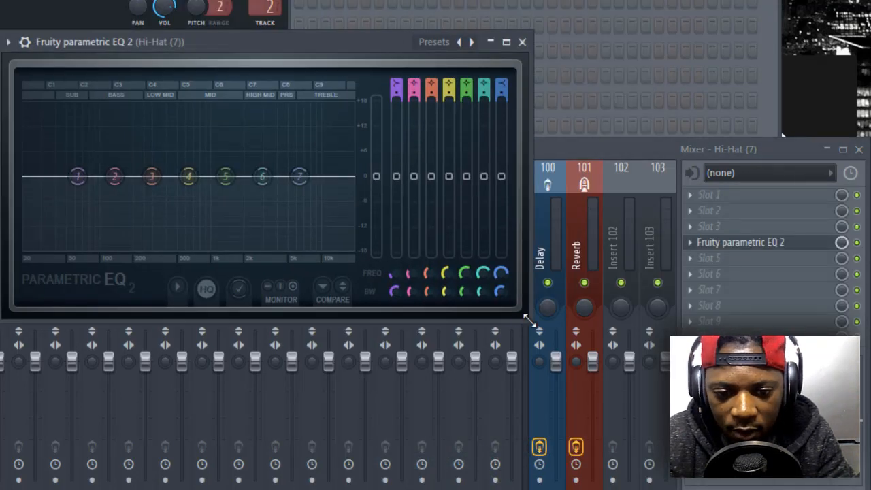
pyautogui.moveTo(530, 320); pyautogui.dragTo(783, 481)
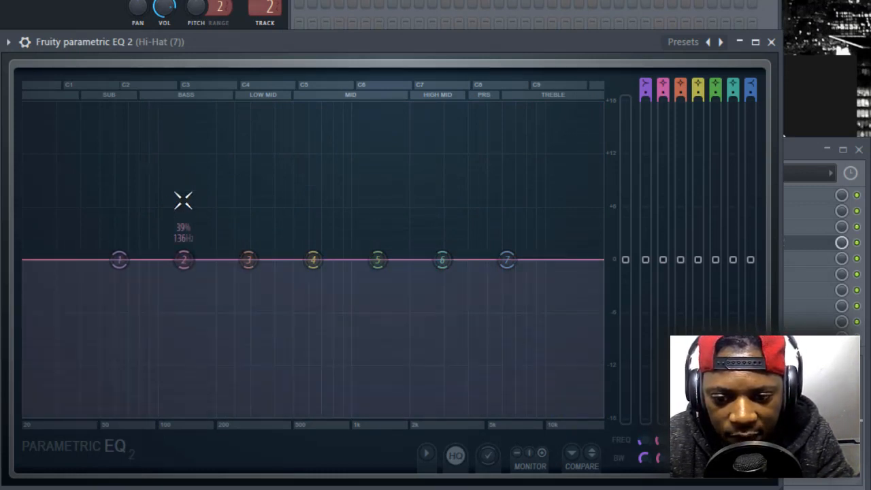
# - Change EQ band 1 of Hi-Hat (7) to a high-pass filter at 2400 Hz with 51% bandwidth
pyautogui.rightClick(120, 257)
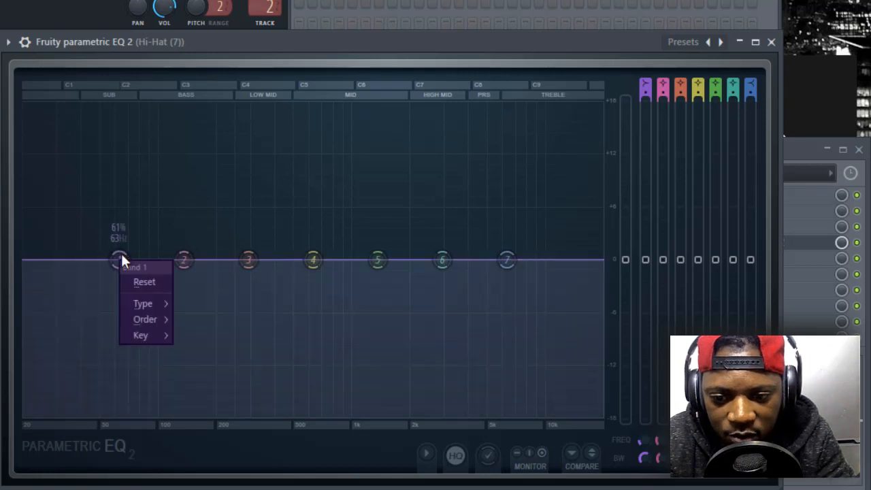
pyautogui.moveTo(160, 303)
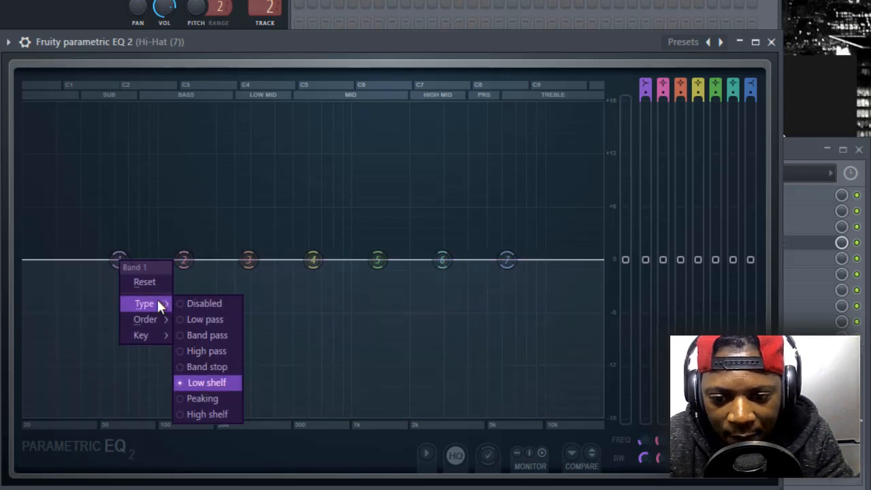
pyautogui.click(215, 349)
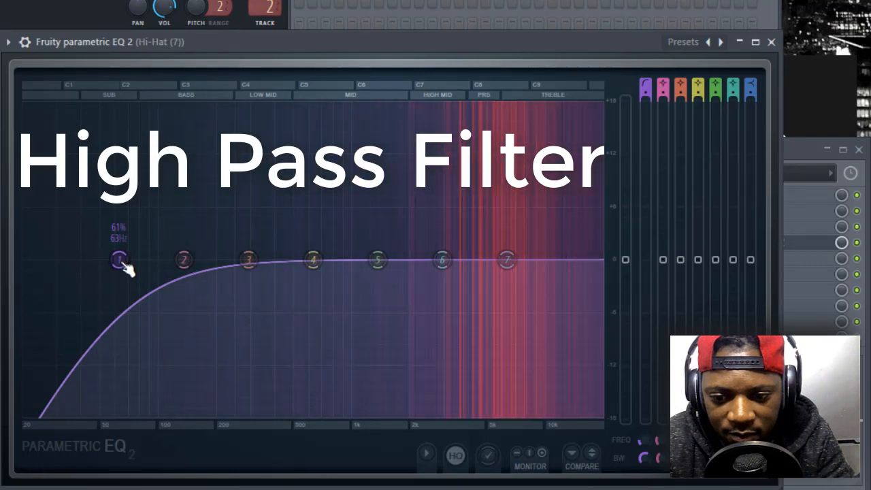
pyautogui.moveTo(161, 259); pyautogui.dragTo(424, 260)
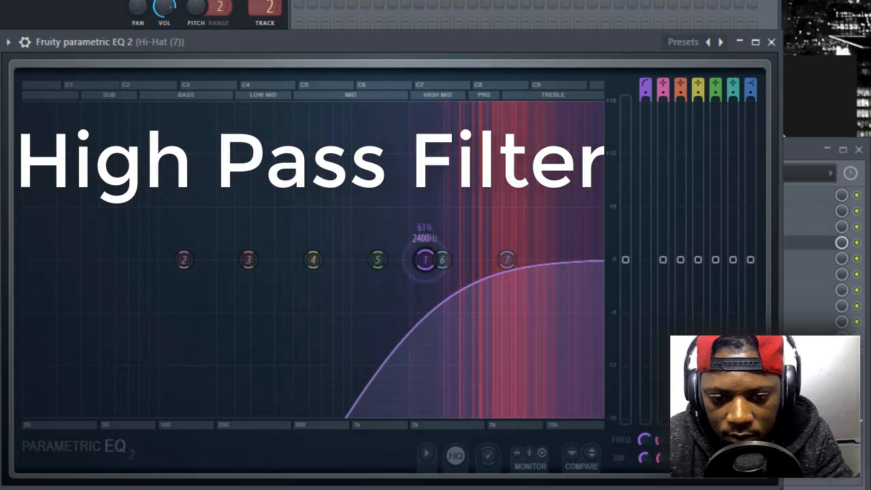
pyautogui.scroll(-2, 437, 271)
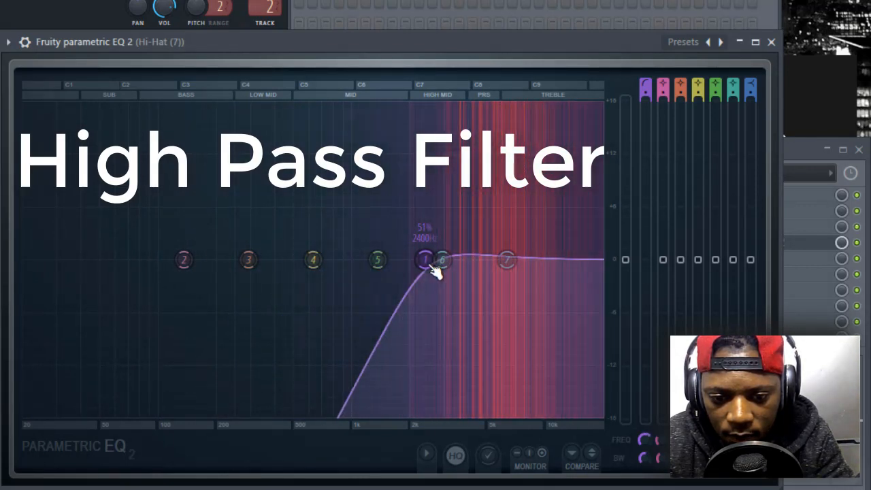
# - Shift the high-pass cutoff higher, to between bands 6 and 7, then stop playback and close the Hi-Hat (7) equalizer
pyautogui.moveTo(437, 271); pyautogui.dragTo(462, 259)
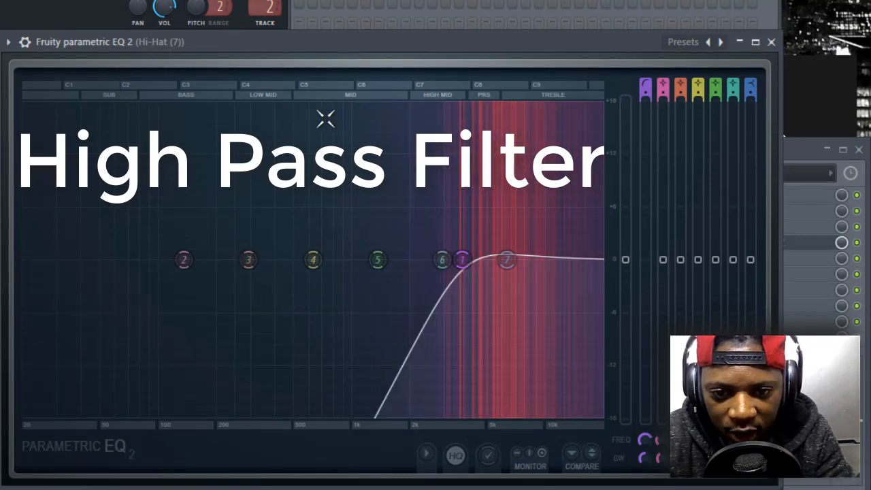
pyautogui.press('space')
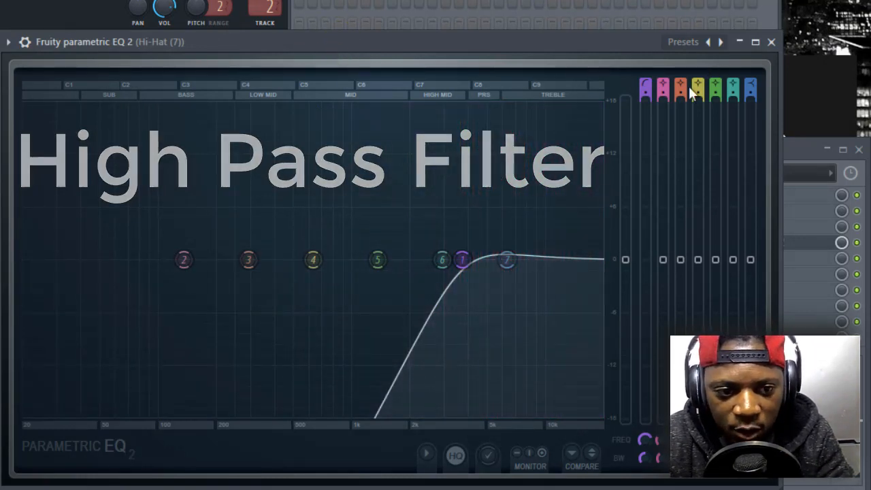
pyautogui.click(771, 42)
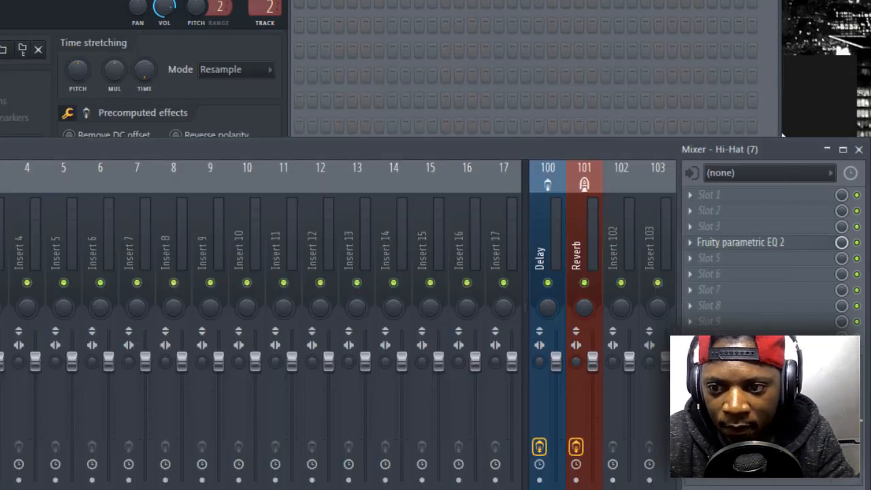
# - Show the channel rack and fill steps 3, 7, 11 and 15 of the Hi-Hat (36) channel
pyautogui.press('F6')
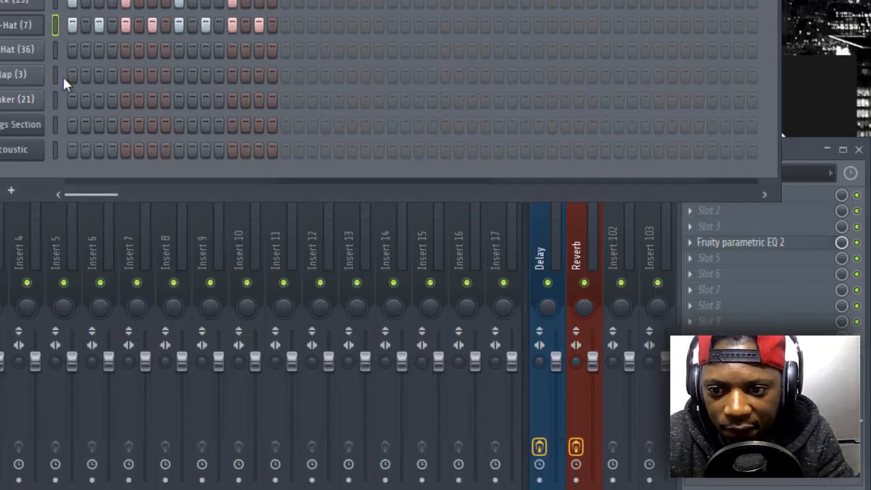
pyautogui.click(86, 50)
pyautogui.click(99, 49)
pyautogui.click(152, 50)
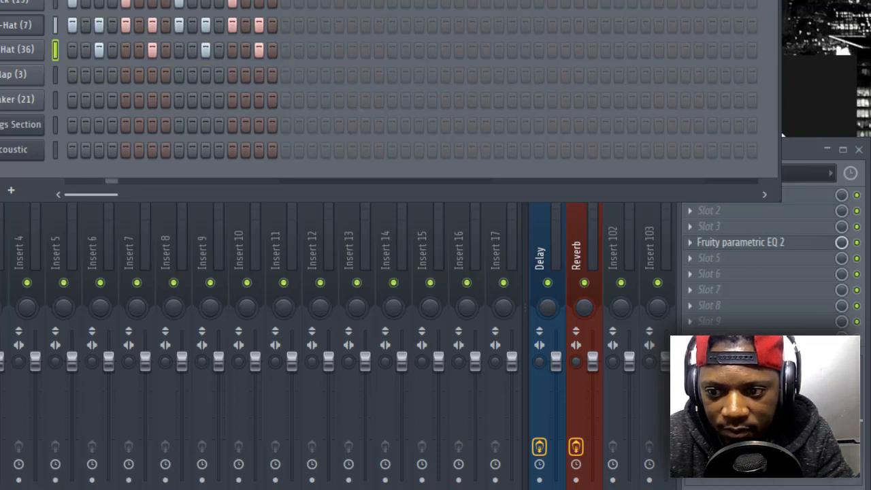
# - Route the Hi-Hat (36) channel to mixer track 3 and load Fruity Parametric EQ 2 into slot 4 of that track
pyautogui.click(28, 57)
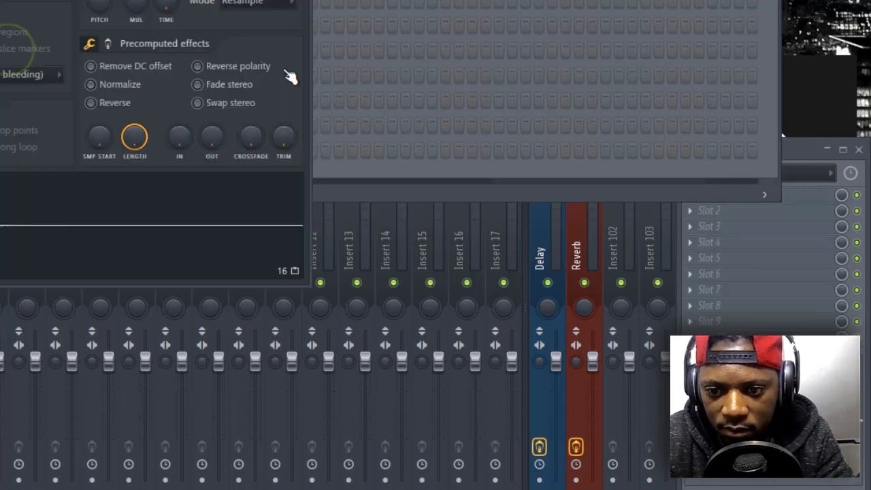
pyautogui.click(489, 210)
pyautogui.click(752, 242)
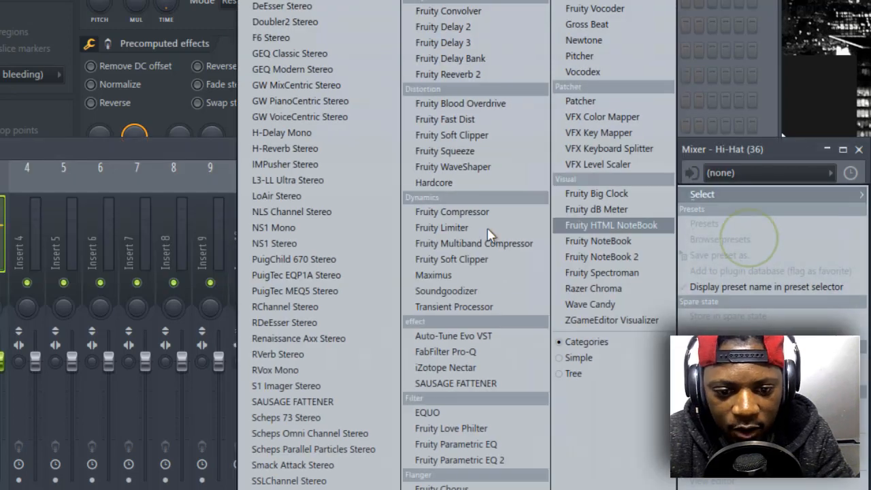
pyautogui.click(490, 460)
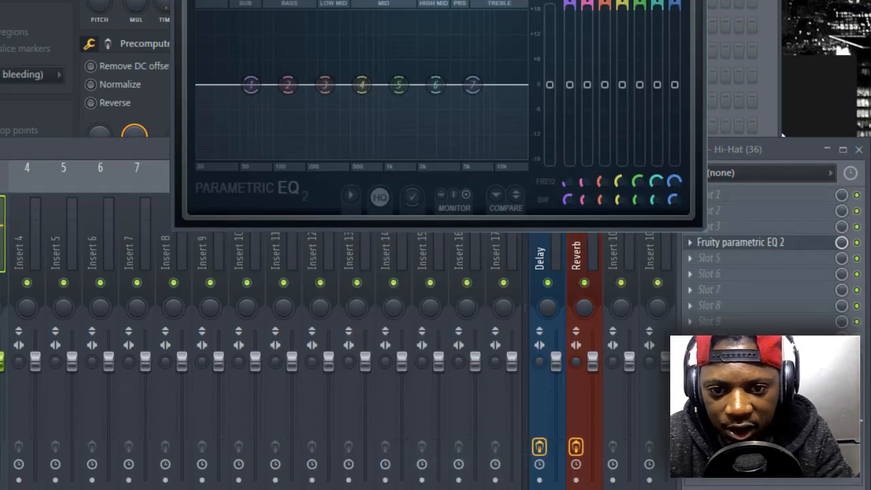
# - Reposition and enlarge the Hi-Hat (36) equalizer window, check the frequency display during playback, and stop playback
pyautogui.moveTo(377, 0); pyautogui.dragTo(237, 19)
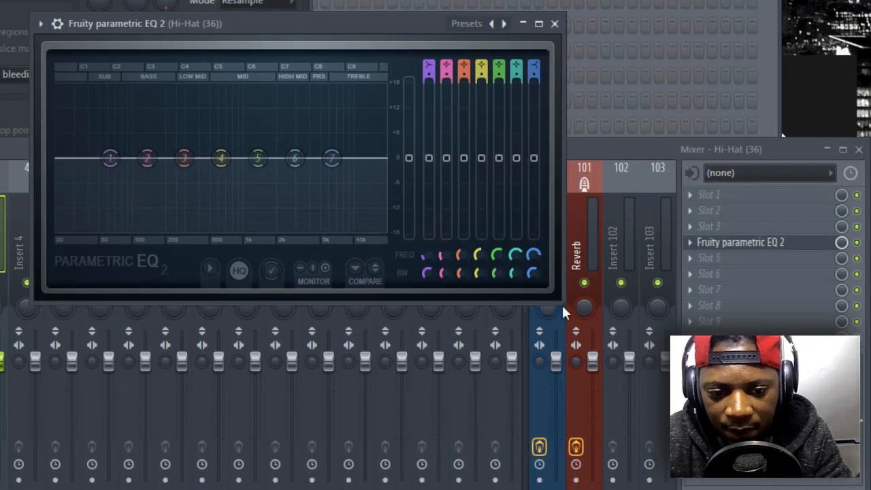
pyautogui.moveTo(564, 303); pyautogui.dragTo(765, 459)
pyautogui.moveTo(436, 20); pyautogui.dragTo(407, 6)
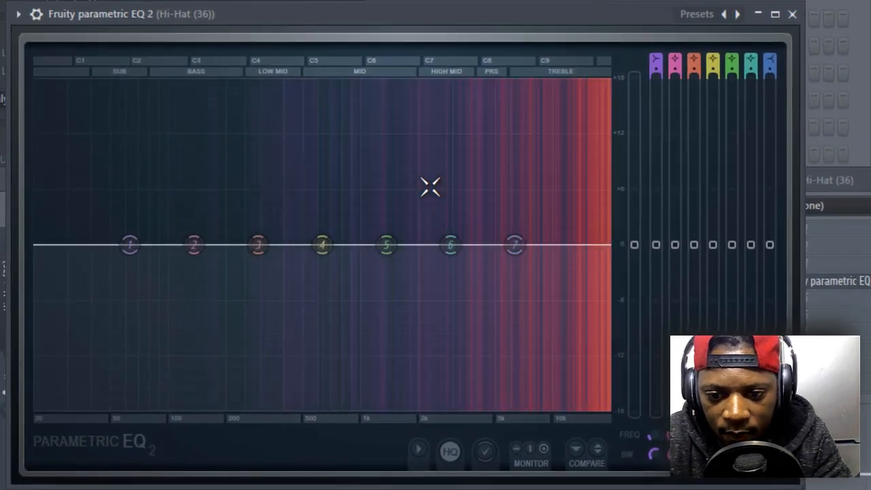
pyautogui.press('space')
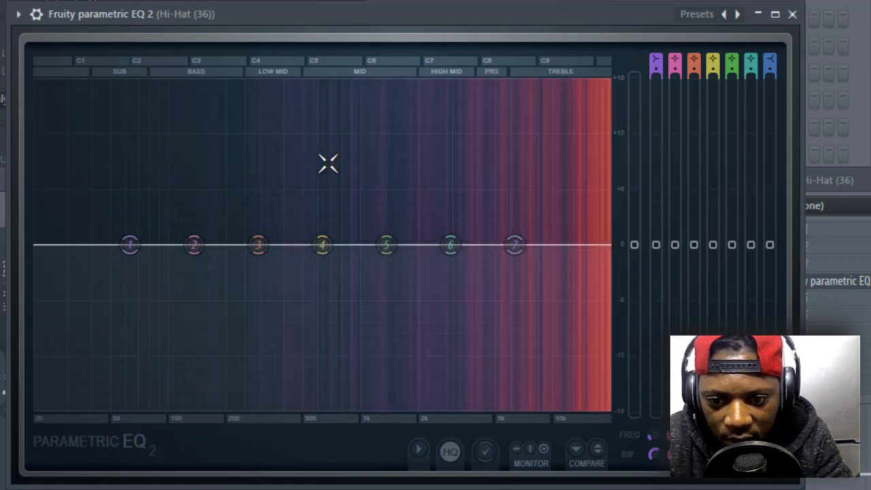
# - Change EQ band 1 of Hi-Hat (36) to a high-pass filter, move it just below band 6, and narrow its bandwidth
pyautogui.rightClick(128, 245)
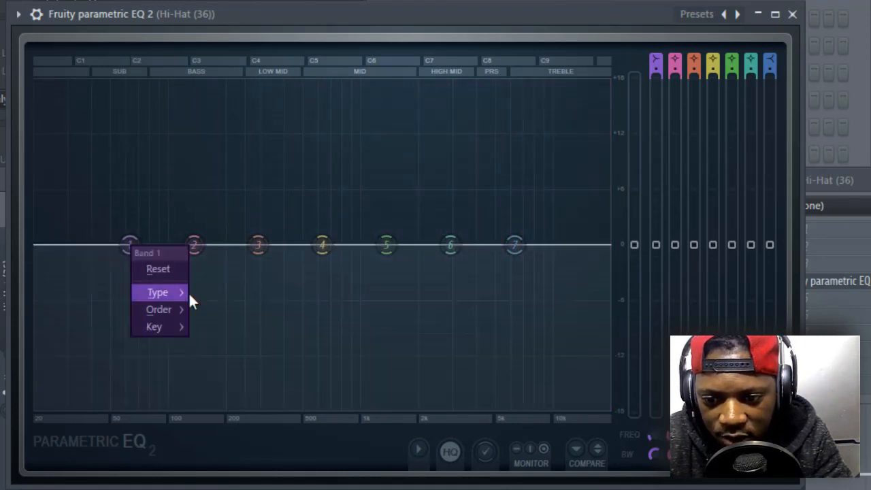
pyautogui.moveTo(190, 297)
pyautogui.click(238, 342)
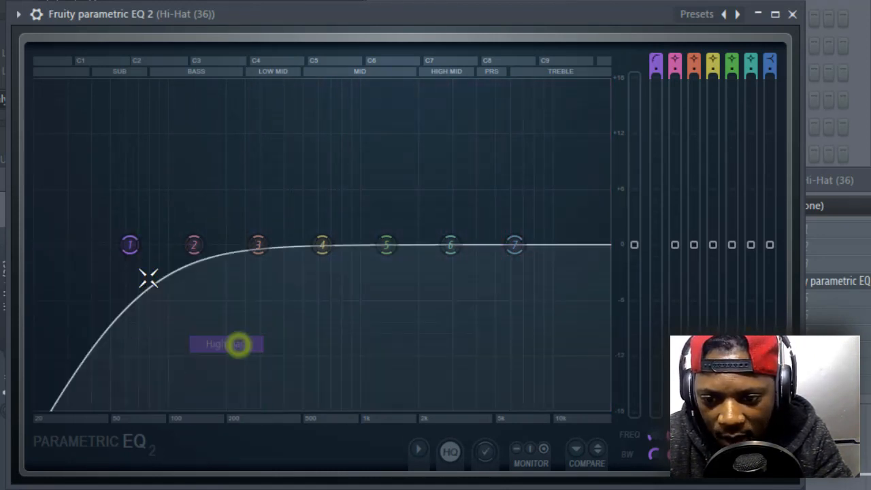
pyautogui.moveTo(129, 245); pyautogui.dragTo(437, 245)
pyautogui.scroll(-3, 428, 247)
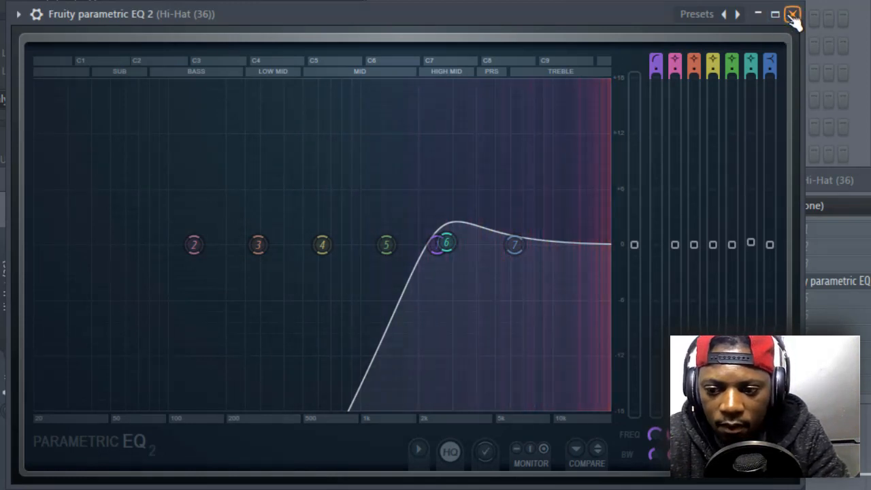
# - Close the Hi-Hat (36) equalizer and the channel settings window
pyautogui.click(793, 15)
pyautogui.moveTo(203, 0); pyautogui.dragTo(196, 21)
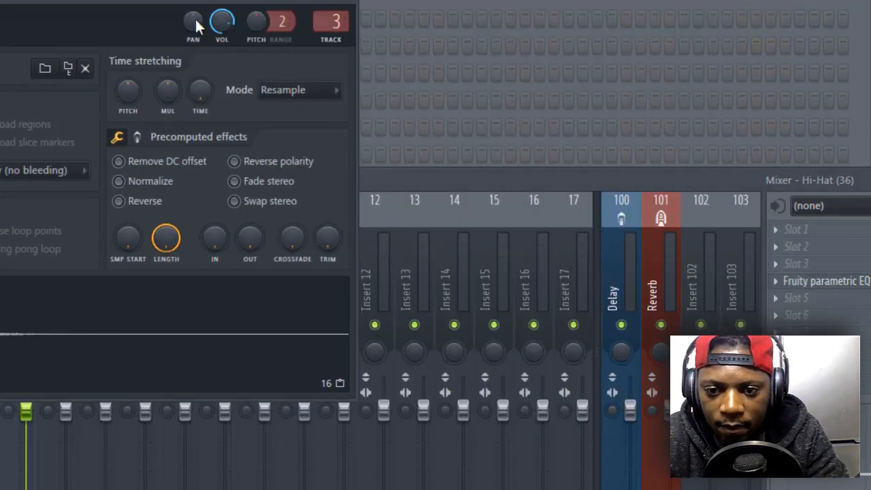
pyautogui.click(351, 10)
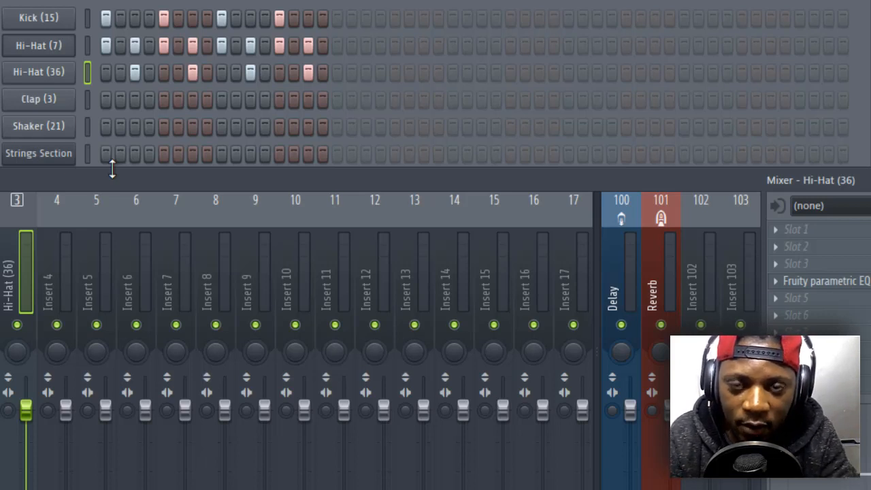
# - Pan the Hi-Hat (36) mixer track slightly right and the Hi-Hat (7) mixer track slightly left
pyautogui.click(13, 291)
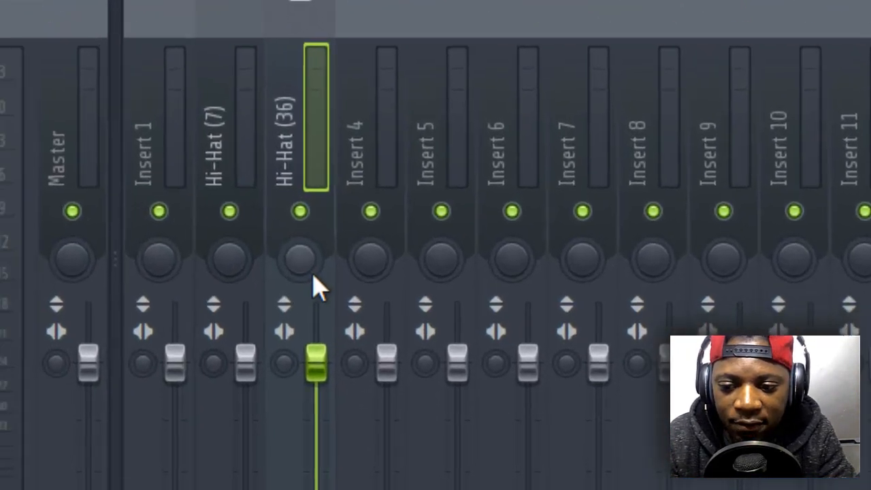
pyautogui.moveTo(23, 358); pyautogui.dragTo(22, 351)
pyautogui.moveTo(288, 232); pyautogui.dragTo(292, 235)
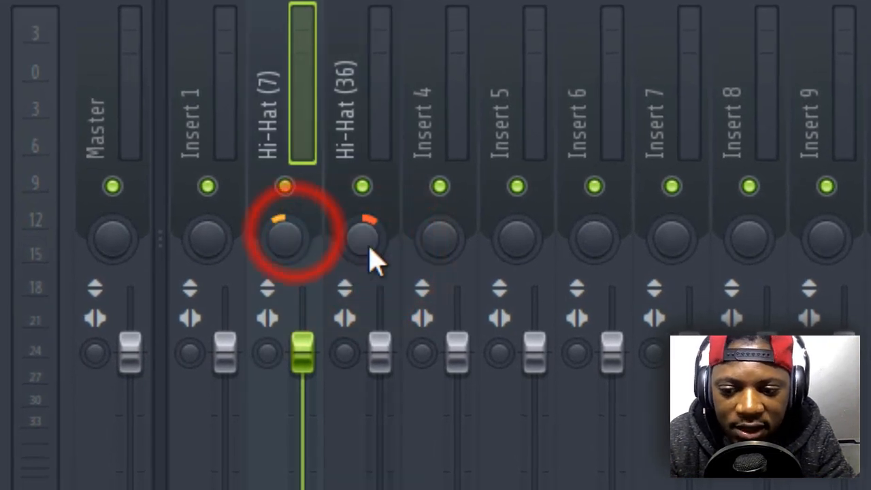
pyautogui.click(294, 254)
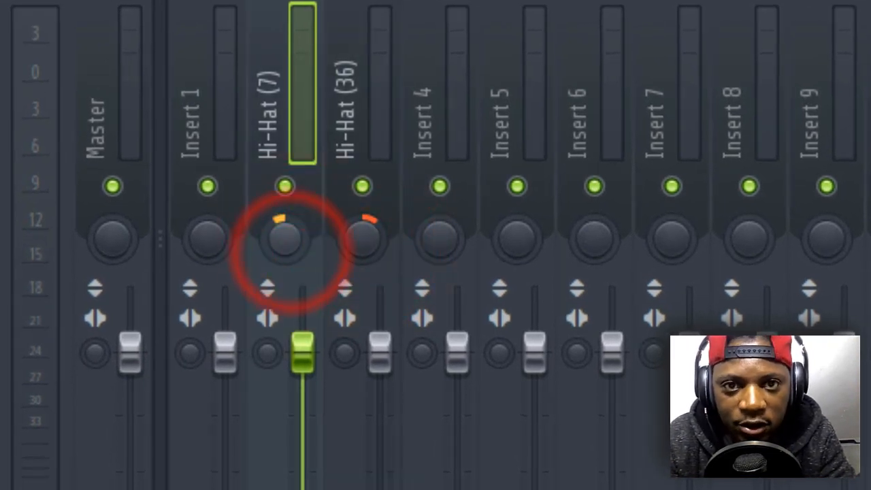
pyautogui.click(363, 237)
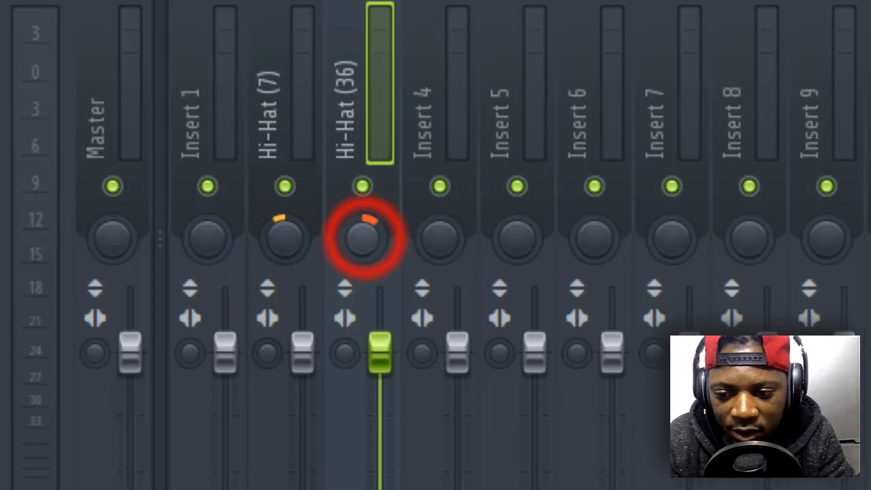
pyautogui.click(293, 238)
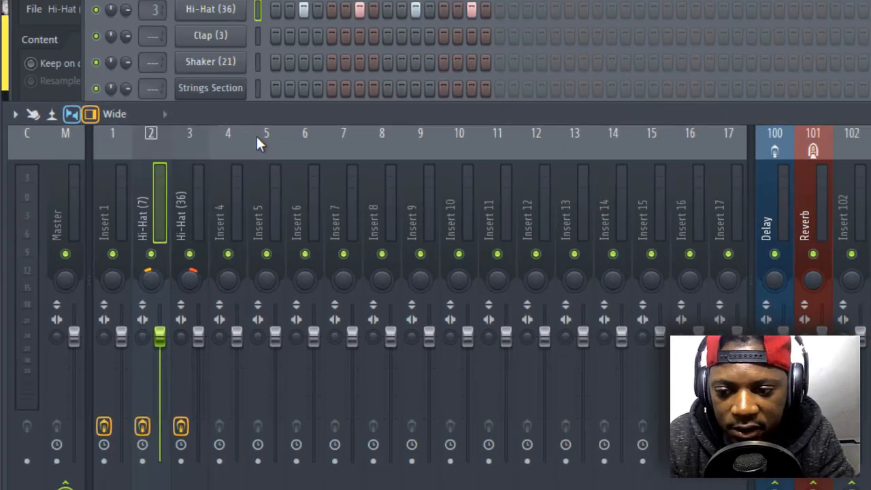
# - Play the pattern and reset the panning of both hi-hat mixer tracks to compare the sound
pyautogui.press('space')
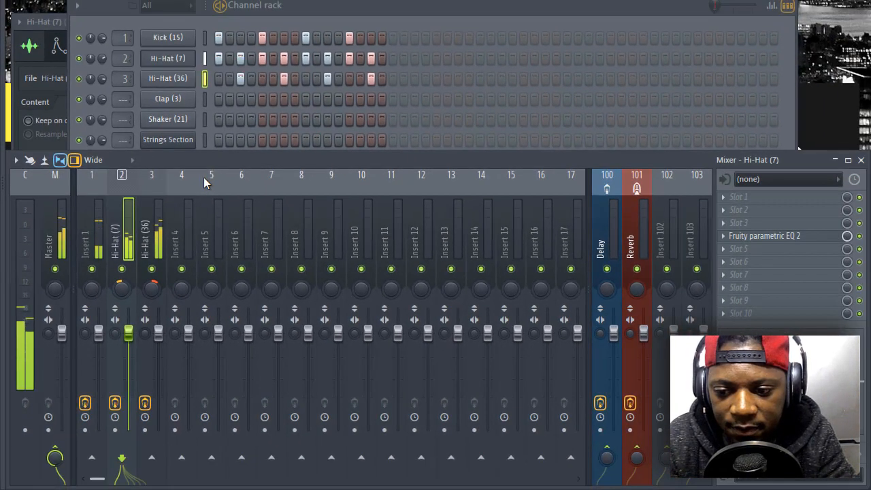
pyautogui.click(152, 290)
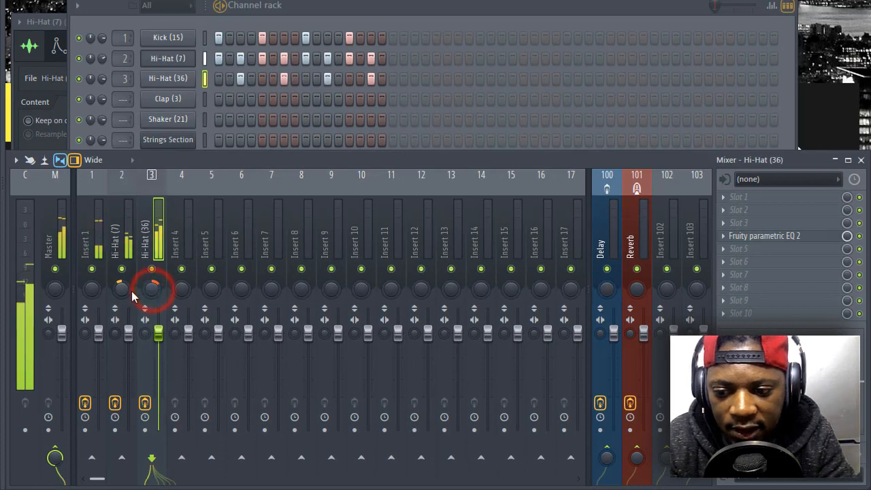
pyautogui.click(122, 288)
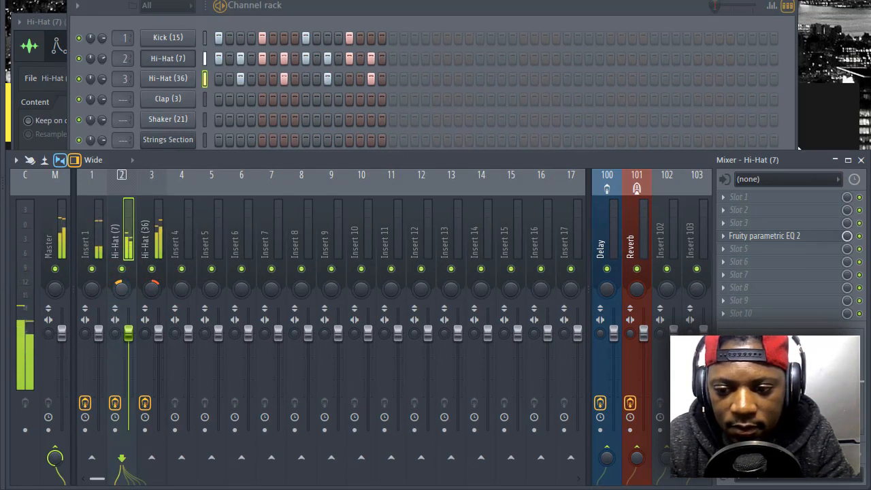
pyautogui.rightClick(122, 288)
pyautogui.click(163, 290)
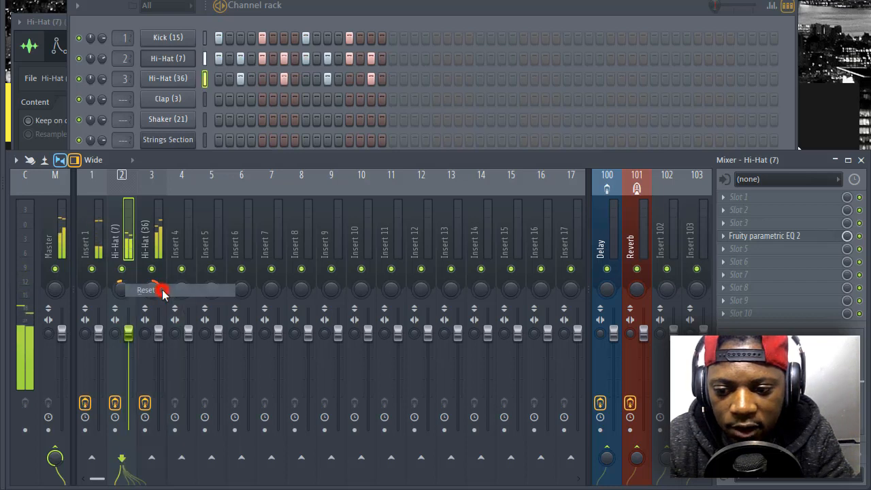
pyautogui.rightClick(153, 289)
pyautogui.click(169, 290)
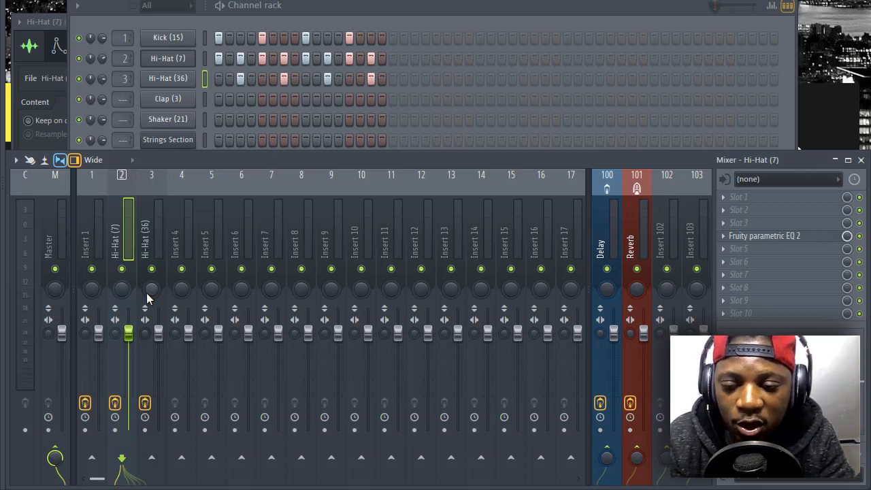
# - Pan Hi-Hat (36) slightly right and Hi-Hat (7) slightly left again in the mixer
pyautogui.click(151, 290)
pyautogui.click(124, 290)
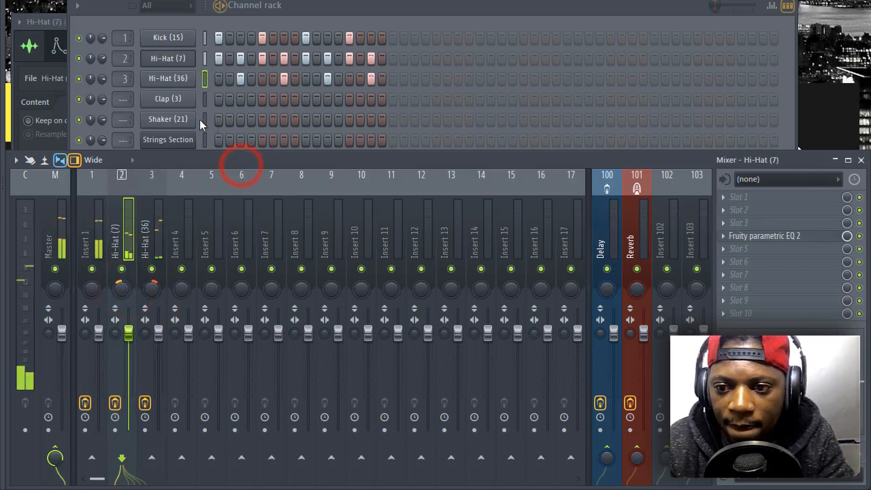
# - Add claps on steps 5 and 13 of the Clap (3) channel and play the pattern
pyautogui.click(111, 5)
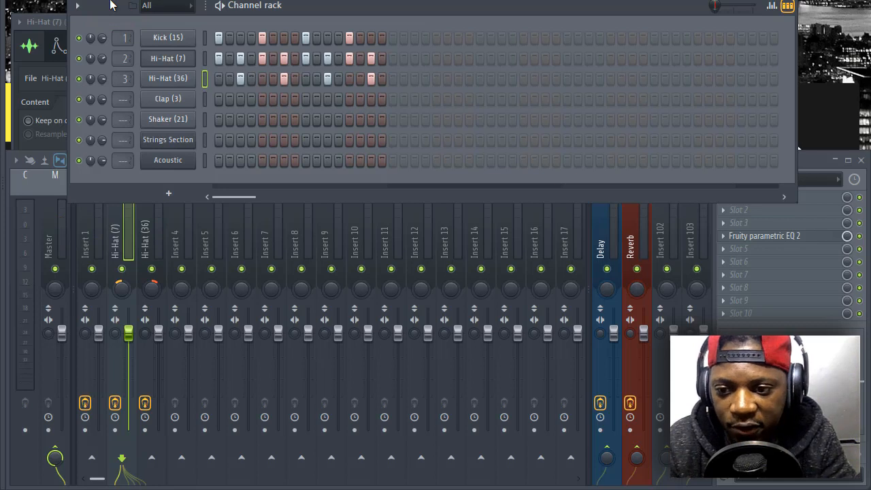
pyautogui.click(263, 99)
pyautogui.click(349, 99)
pyautogui.press('space')
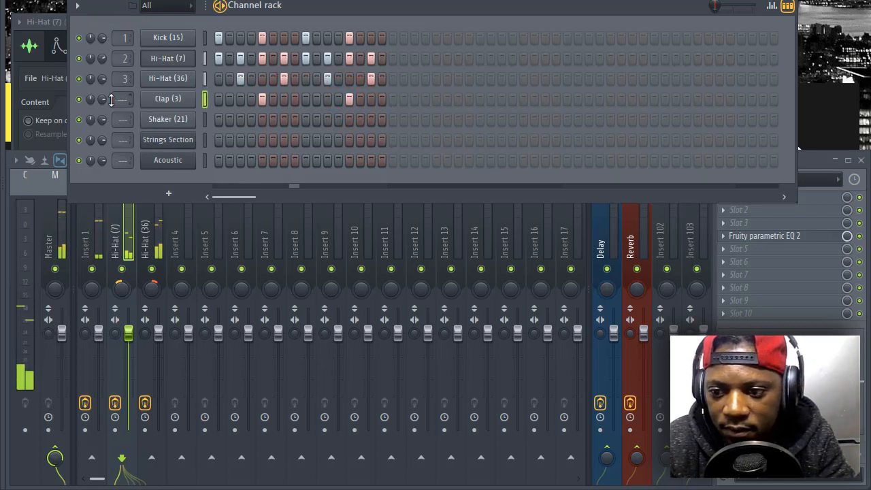
# - Open the Clap (3) channel's settings and route it to mixer track 4
pyautogui.click(105, 99)
pyautogui.click(164, 100)
pyautogui.click(410, 15)
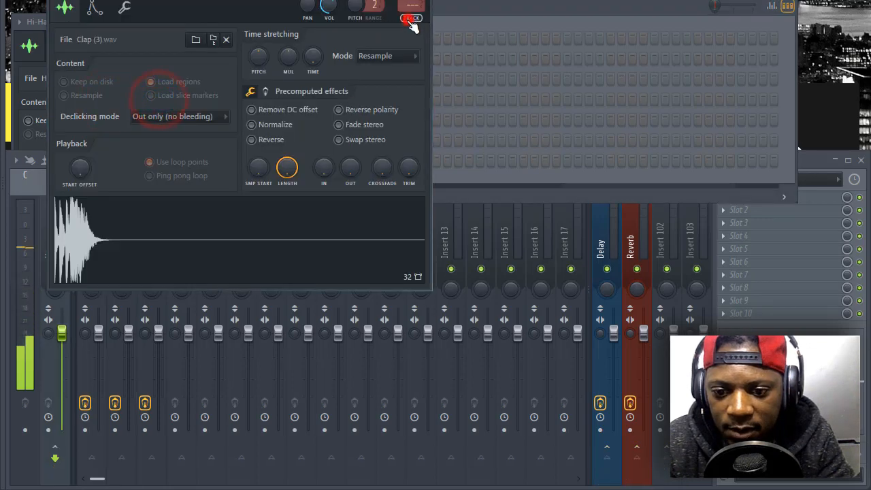
# - Load Fruity Parametric EQ 2 in slot 4 of the Clap (3) mixer track and enlarge its window
pyautogui.click(777, 235)
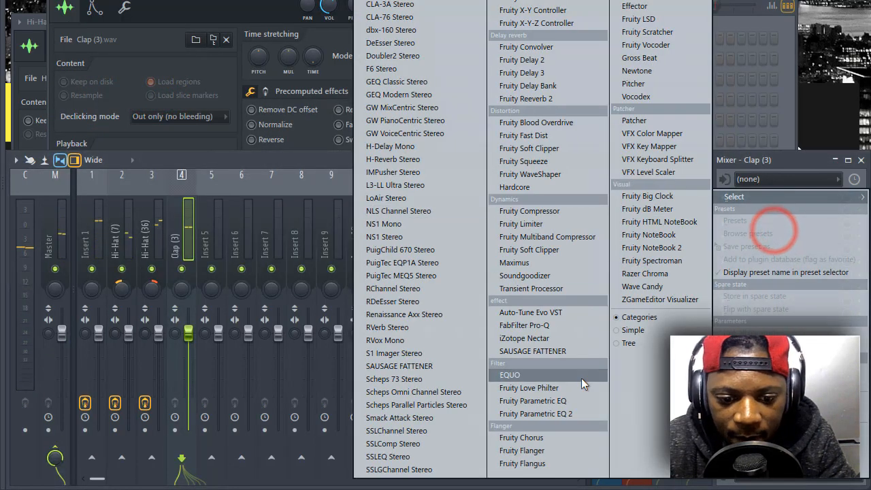
pyautogui.click(559, 415)
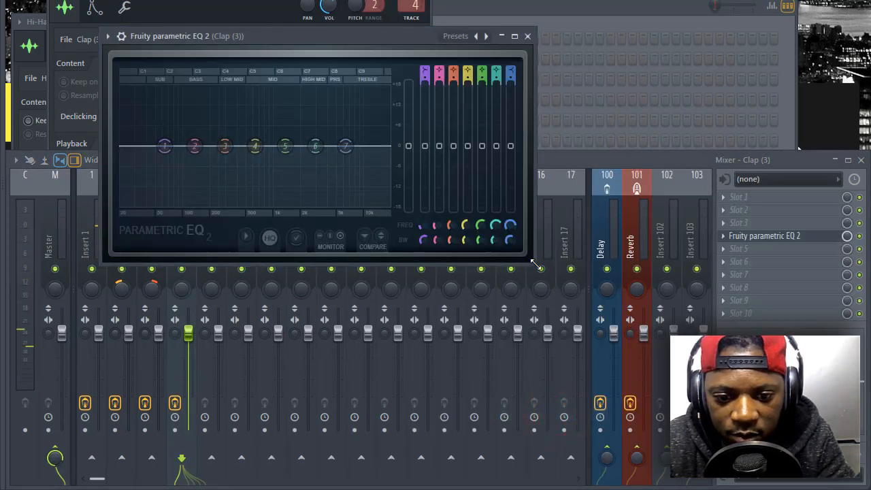
pyautogui.moveTo(534, 262)
pyautogui.mouseDown()
pyautogui.moveTo(609, 335)
pyautogui.moveTo(731, 412)
pyautogui.mouseUp()
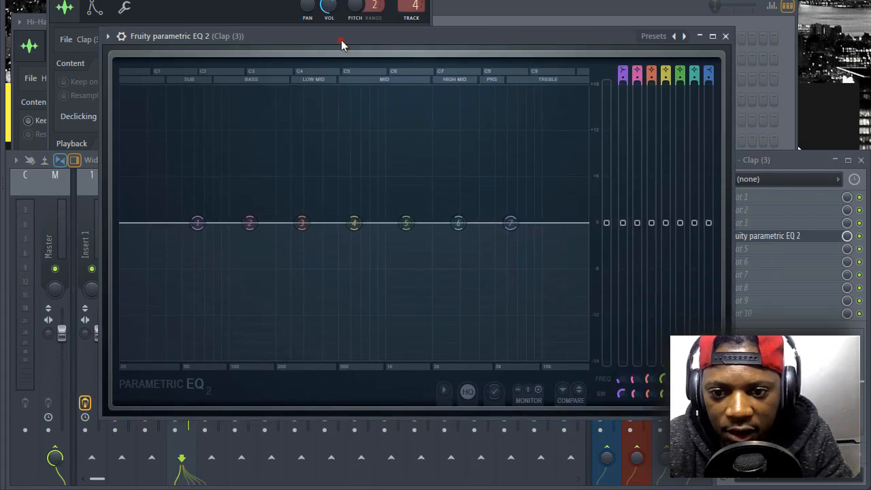
pyautogui.moveTo(341, 40); pyautogui.dragTo(367, 22)
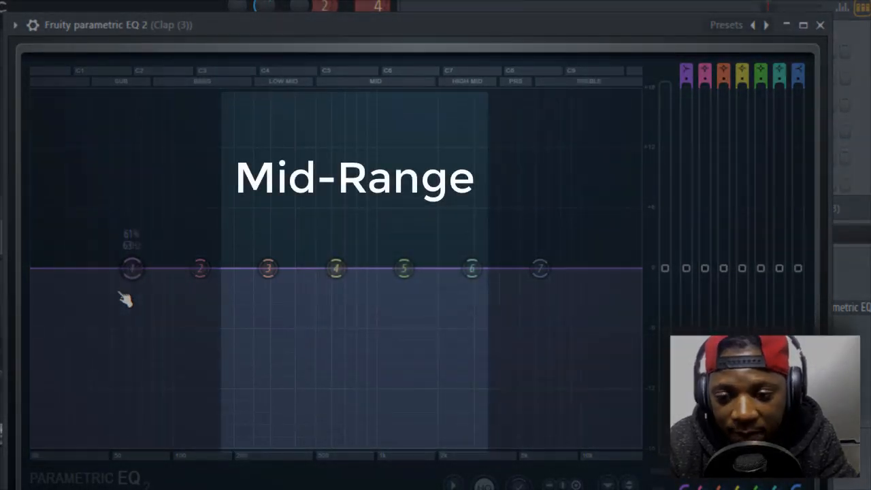
# - Set band 1 of the clap's EQ to High pass at about 180 Hz with a bandwidth of 51%
pyautogui.rightClick(133, 270)
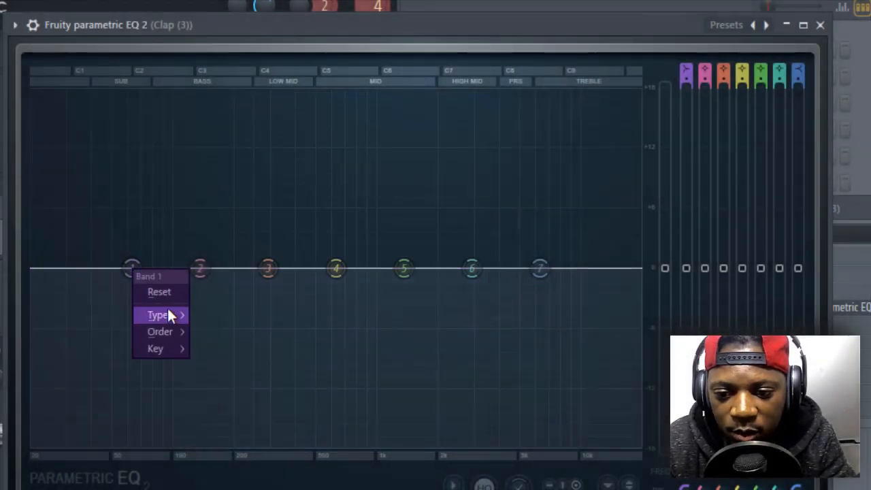
pyautogui.moveTo(168, 313)
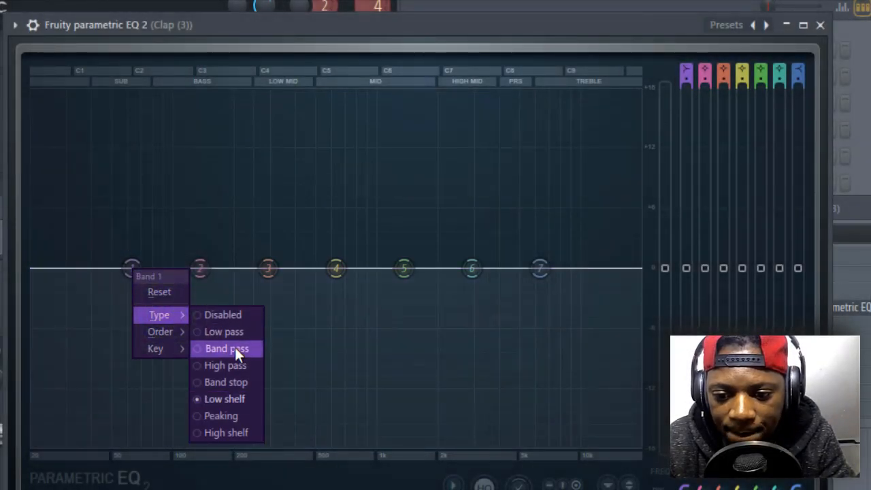
pyautogui.click(233, 365)
pyautogui.moveTo(128, 270); pyautogui.dragTo(225, 268)
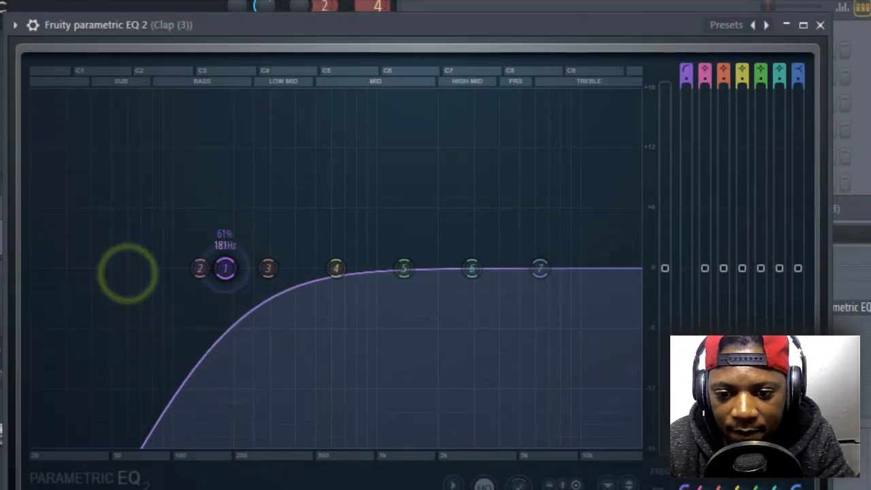
pyautogui.scroll(-2, 227, 271)
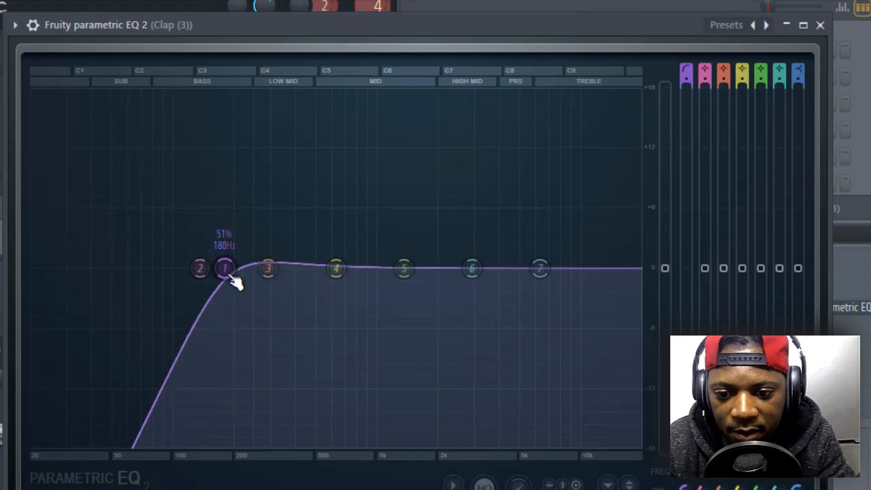
# - Lower band 7 of the clap's EQ to about -7.5 dB and move it down to about 1322 Hz
pyautogui.rightClick(541, 272)
pyautogui.click(531, 266)
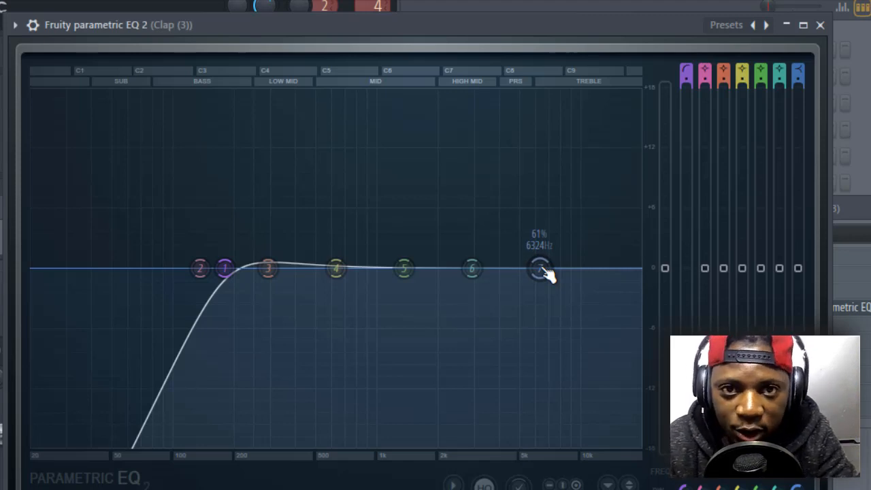
pyautogui.moveTo(542, 269); pyautogui.dragTo(414, 326)
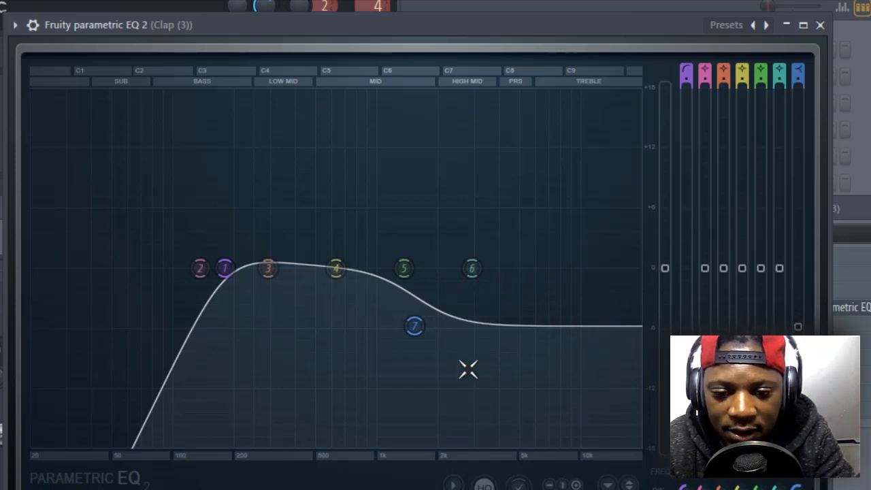
pyautogui.moveTo(415, 327); pyautogui.dragTo(401, 343)
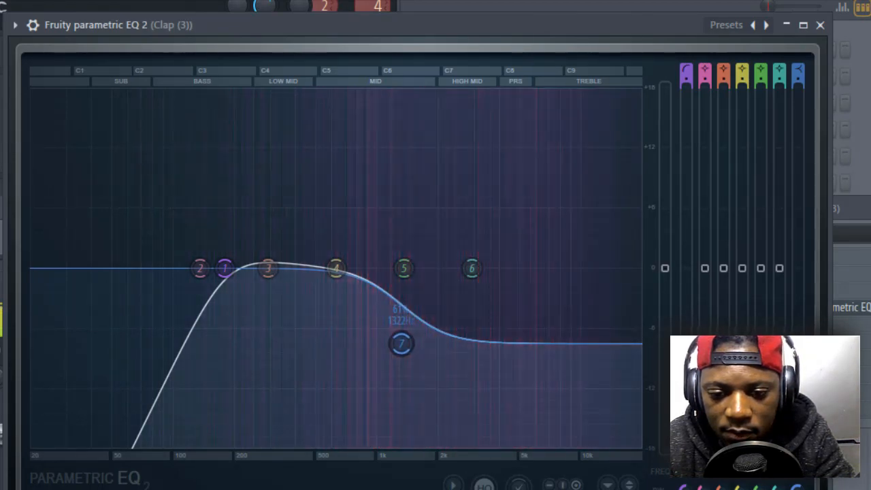
# - Raise band 1 of the clap's EQ to just above 300 Hz, lift band 7 to about -6.5 dB, and close the EQ
pyautogui.moveTo(225, 268); pyautogui.dragTo(271, 268)
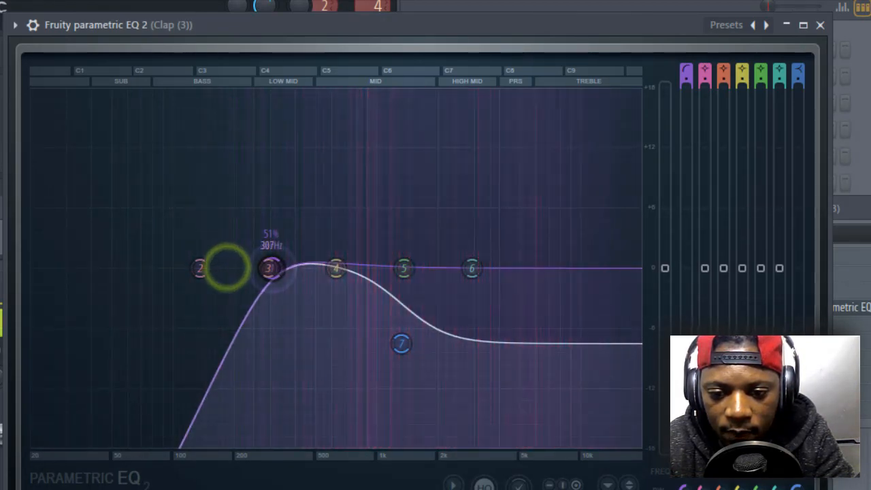
pyautogui.moveTo(403, 342)
pyautogui.mouseDown()
pyautogui.moveTo(401, 265)
pyautogui.moveTo(398, 333)
pyautogui.mouseUp()
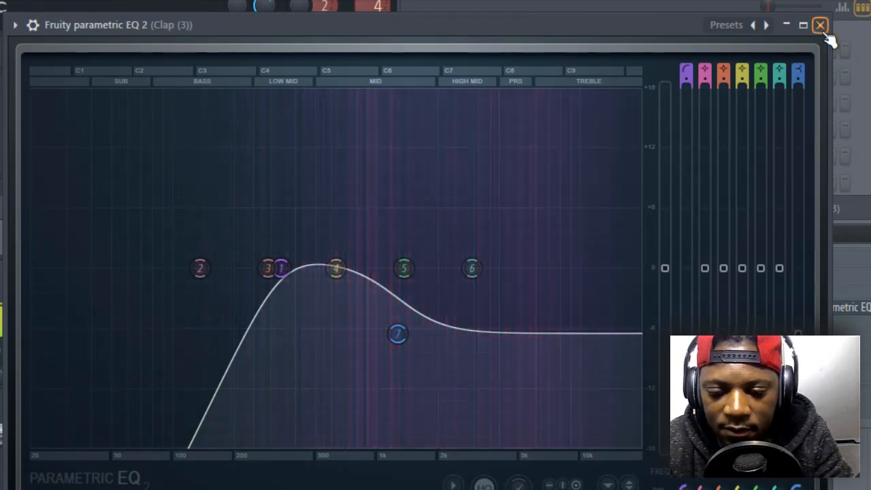
pyautogui.click(821, 25)
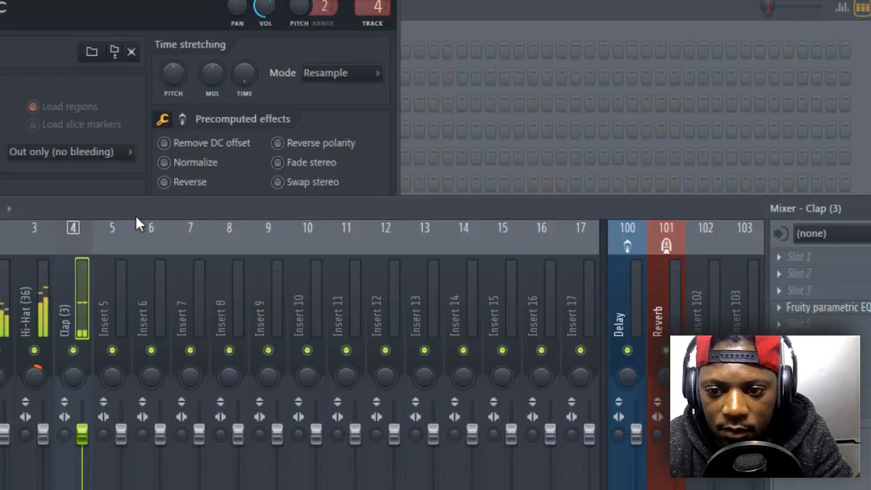
# - Dismiss the clap's channel settings and fill all 16 steps of the Shaker (21) channel
pyautogui.moveTo(340, 0); pyautogui.dragTo(341, 54)
pyautogui.click(391, 54)
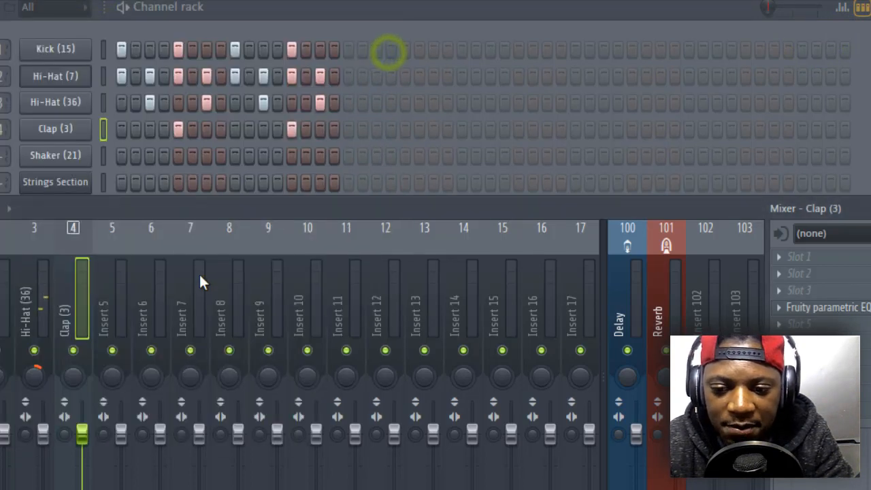
pyautogui.click(84, 300)
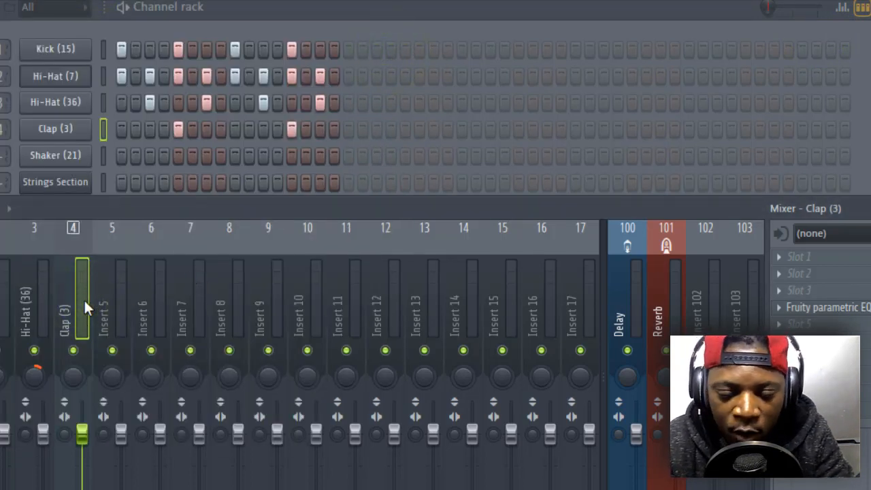
pyautogui.click(164, 204)
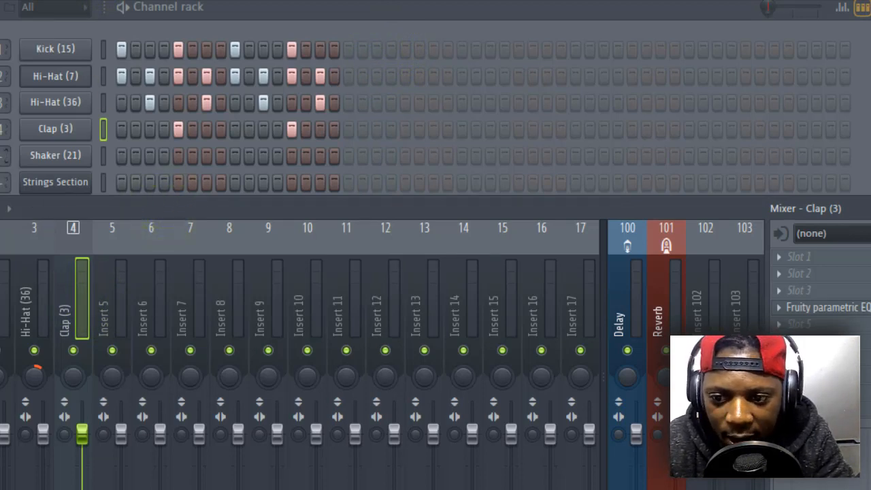
pyautogui.moveTo(121, 157); pyautogui.dragTo(328, 158)
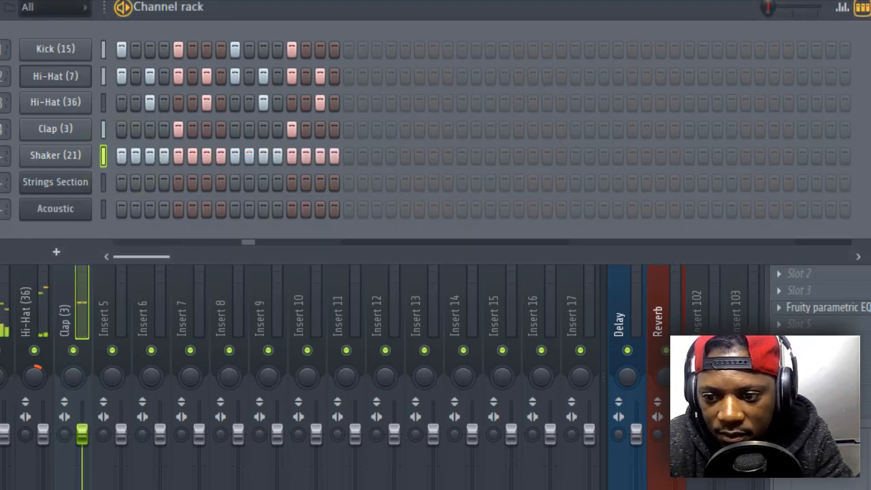
# - Open the Shaker (21) channel's settings and route it to mixer track 5
pyautogui.click(54, 158)
pyautogui.click(398, 53)
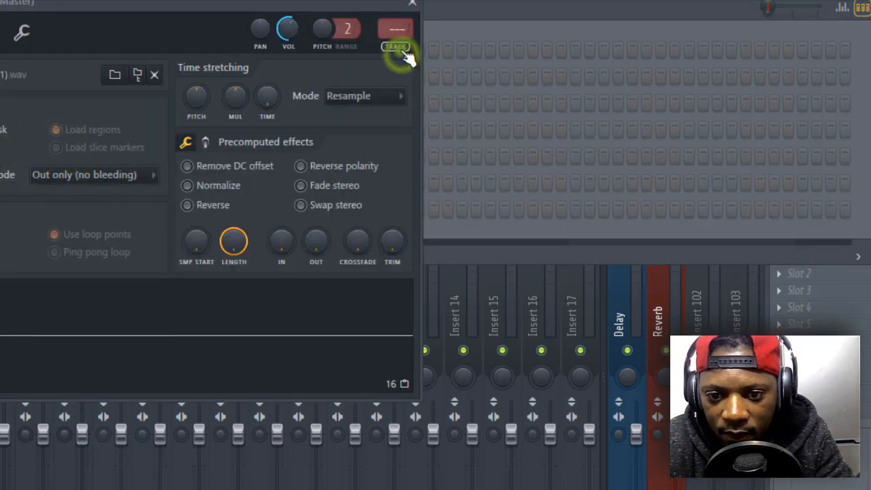
pyautogui.click(668, 205)
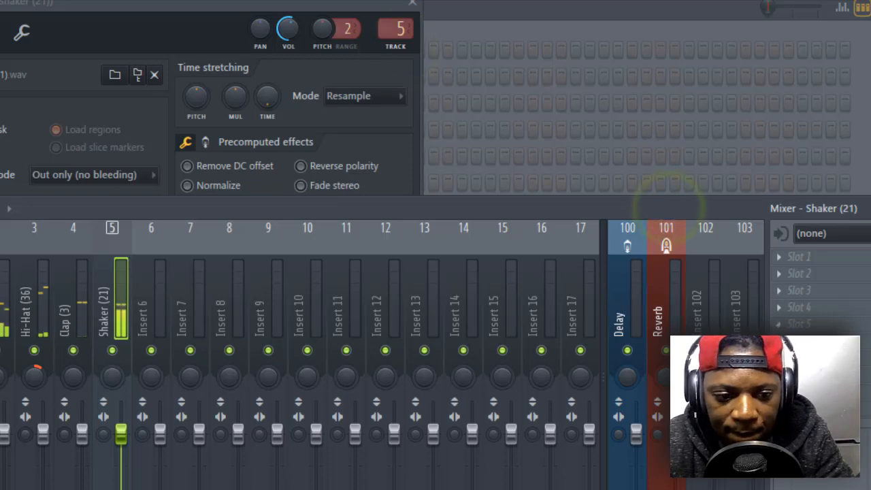
# - Load Fruity Parametric EQ 2 in slot 3 of the Shaker (21) mixer track and enlarge its window
pyautogui.click(868, 290)
pyautogui.click(526, 488)
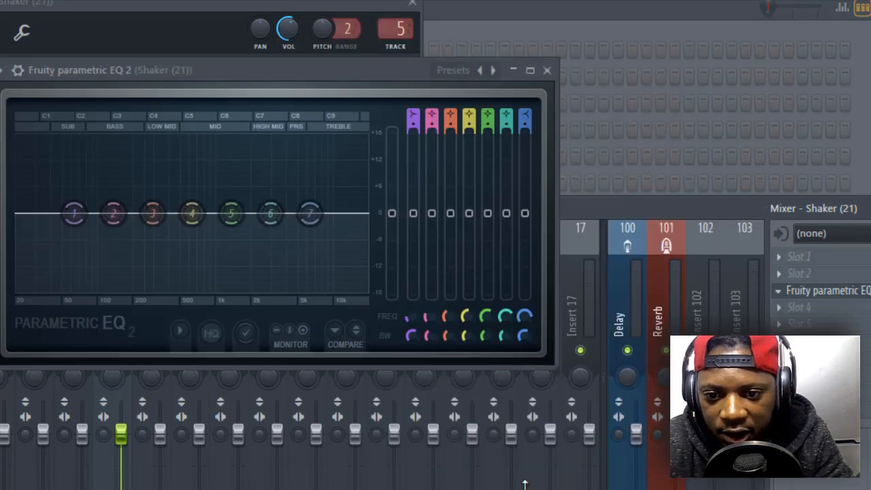
pyautogui.moveTo(259, 74); pyautogui.dragTo(394, 37)
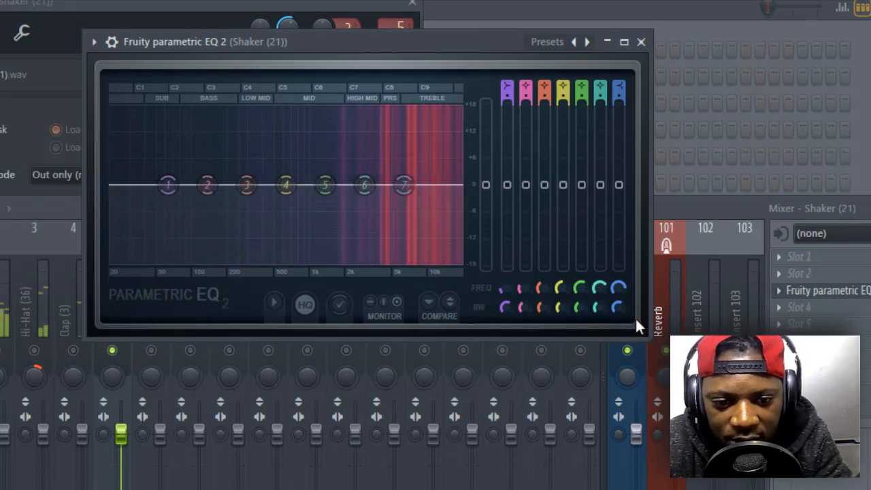
pyautogui.moveTo(651, 337); pyautogui.dragTo(870, 489)
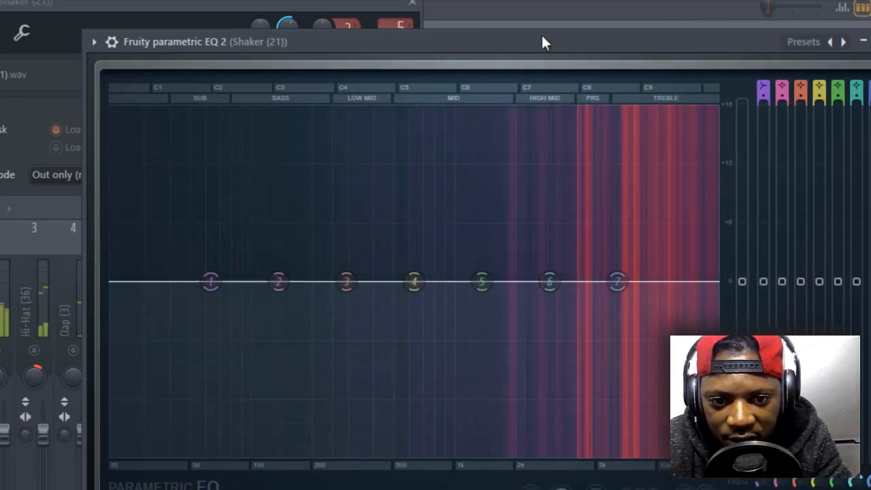
pyautogui.moveTo(543, 42); pyautogui.dragTo(510, 28)
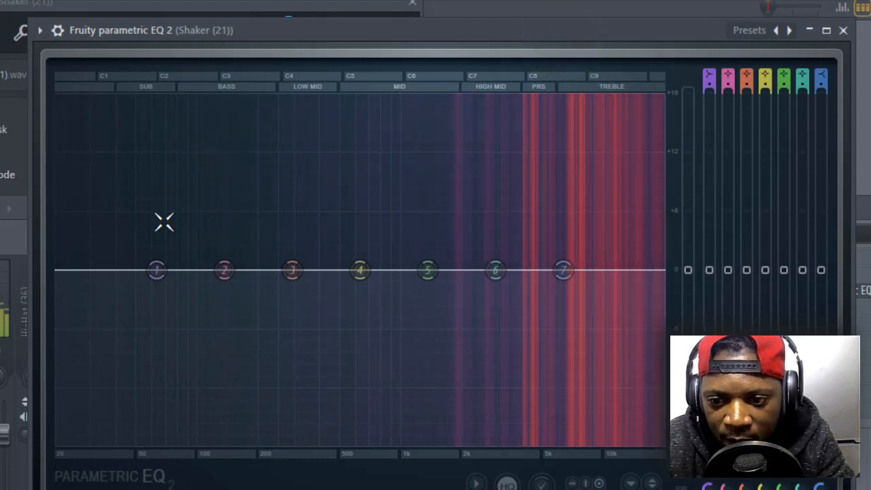
pyautogui.rightClick(157, 273)
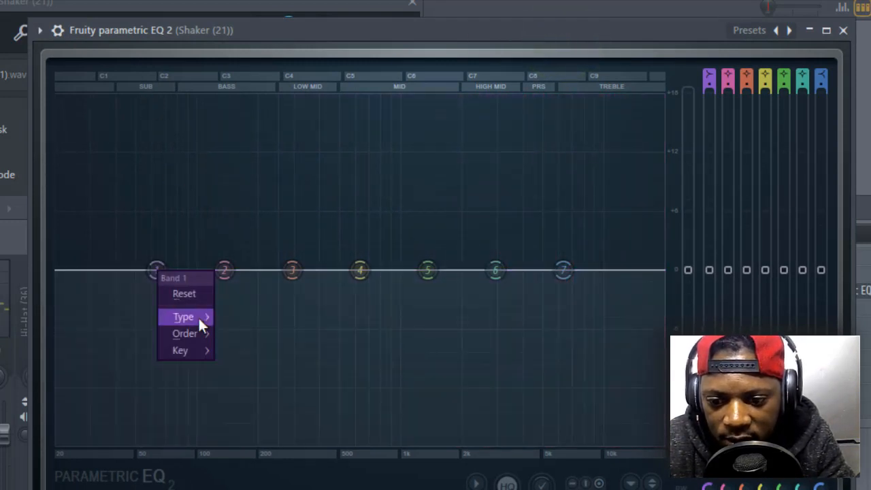
pyautogui.moveTo(197, 318)
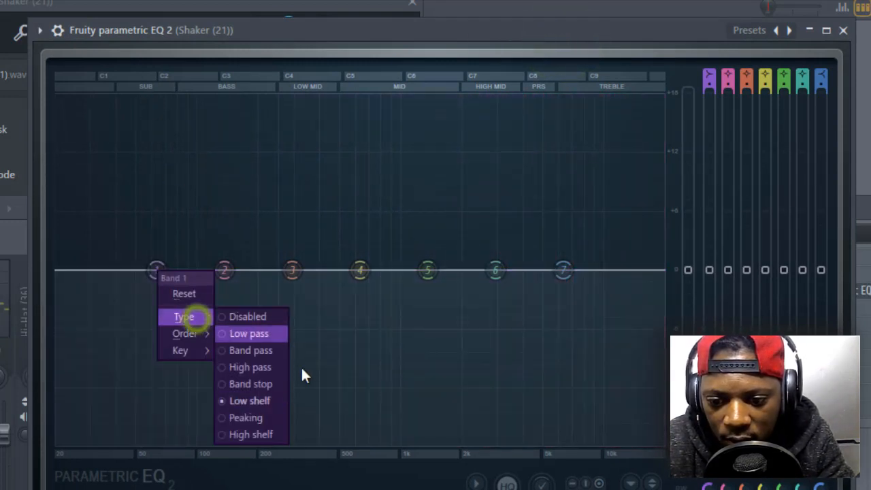
pyautogui.click(258, 337)
# - Set band 1 of the shaker's EQ to High pass at about 472 Hz with a bandwidth of 56%
pyautogui.rightClick(157, 271)
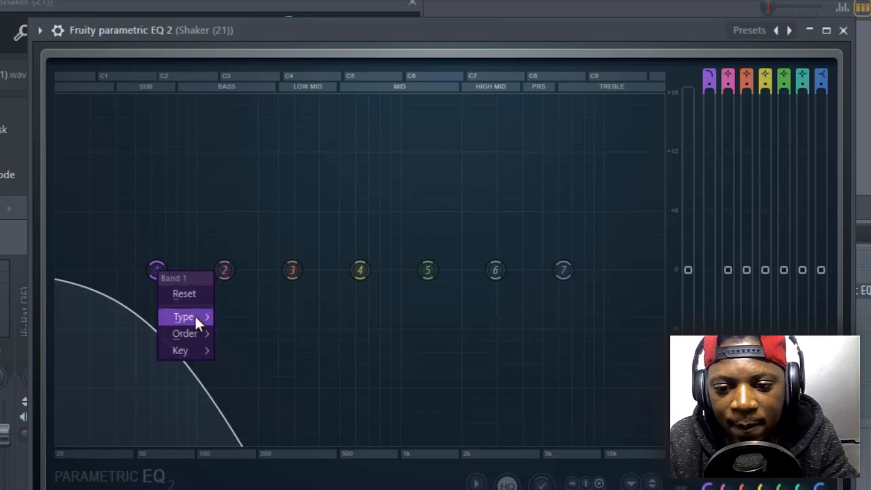
pyautogui.click(250, 367)
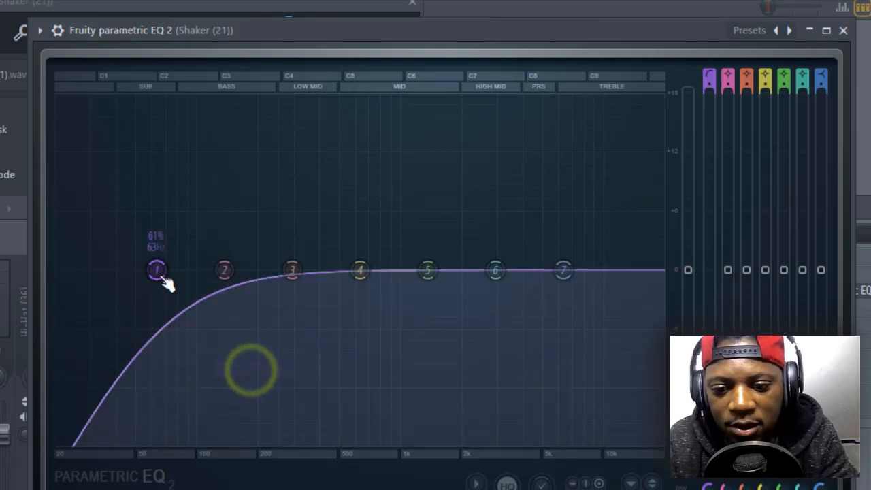
pyautogui.moveTo(156, 270); pyautogui.dragTo(334, 271)
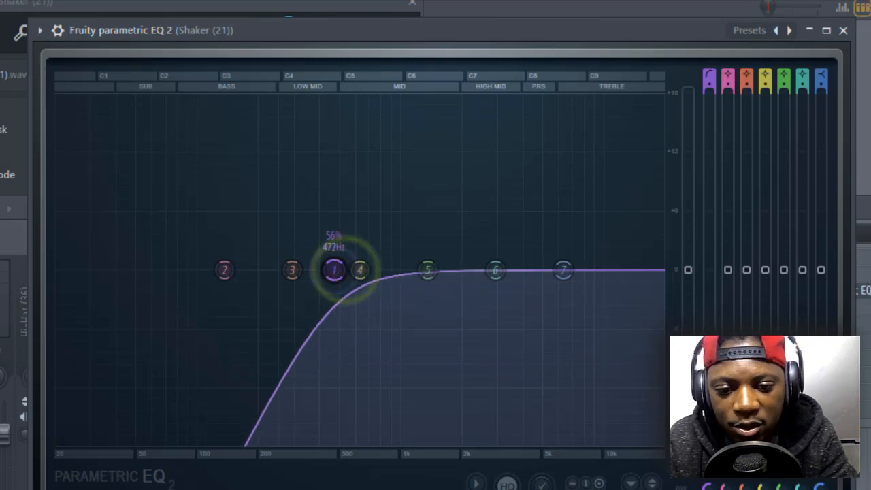
# - Lower band 7 of the shaker's EQ to about -8 dB near 6497 Hz, then narrow band 1 and raise it just past band 4
pyautogui.moveTo(564, 270); pyautogui.dragTo(566, 347)
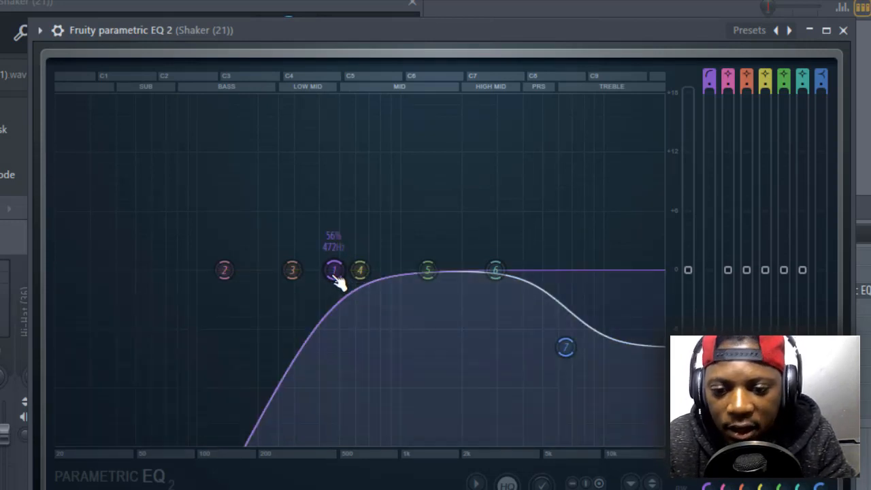
pyautogui.scroll(-3, 334, 275)
pyautogui.moveTo(332, 273); pyautogui.dragTo(366, 271)
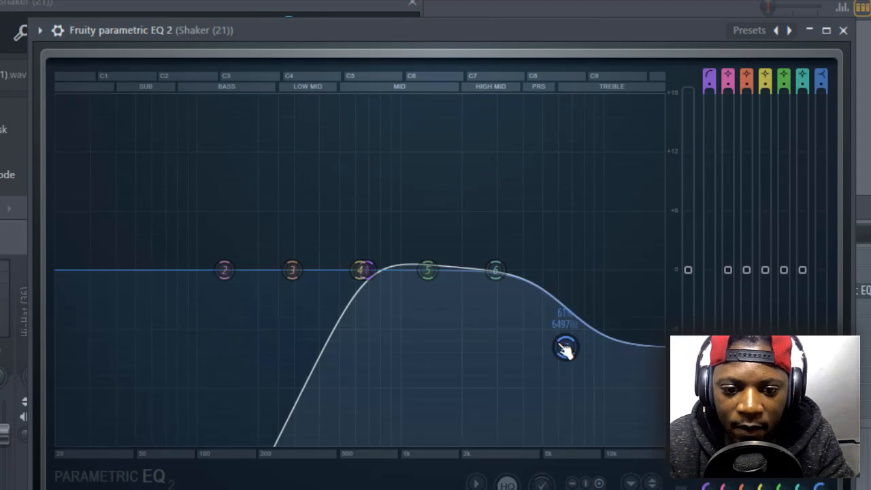
# - Fine-tune the shaker's EQ by moving band 7 to just under 5 kHz at about -8 dB and nudging band 1 slightly lower
pyautogui.moveTo(565, 347); pyautogui.dragTo(566, 354)
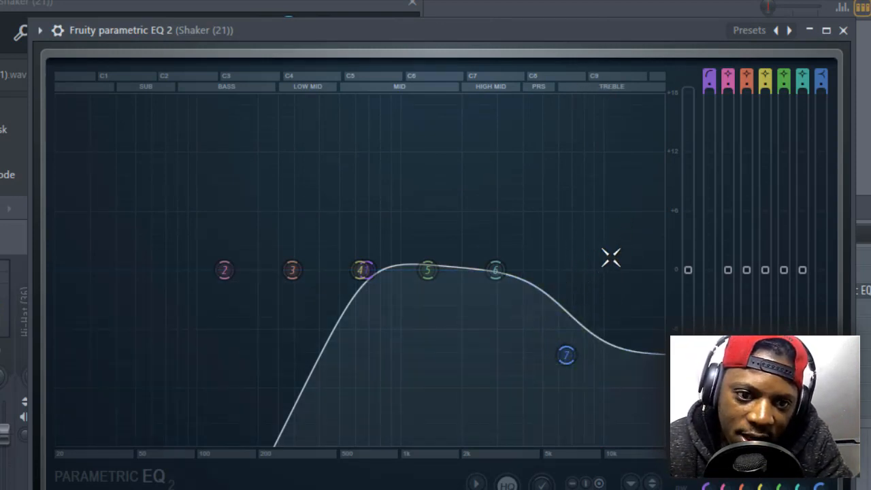
pyautogui.moveTo(566, 355); pyautogui.dragTo(537, 347)
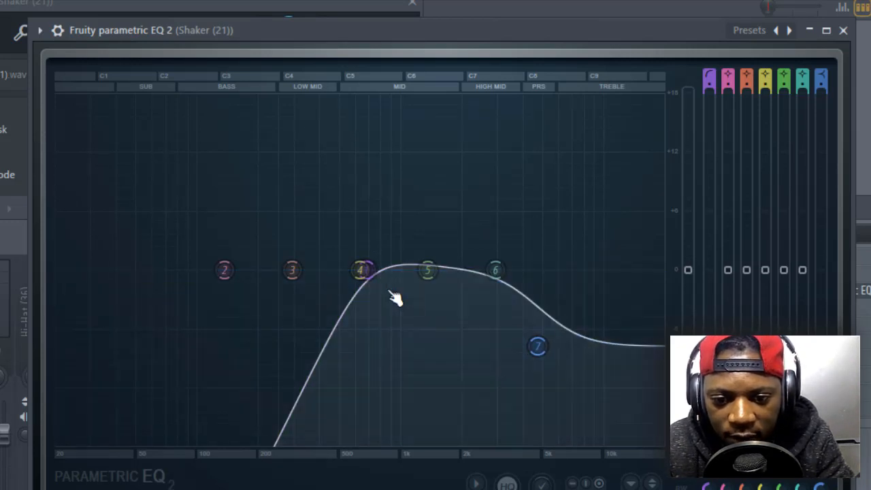
pyautogui.moveTo(361, 270); pyautogui.dragTo(360, 271)
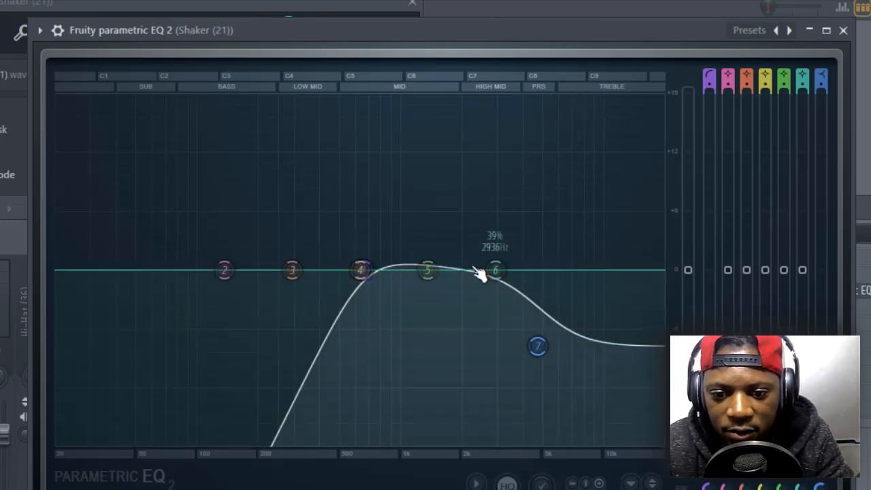
# - Close the shaker's EQ window, try the Shaker (21) mixer track slightly quieter, and reset its volume fader
pyautogui.press('space')
pyautogui.click(843, 30)
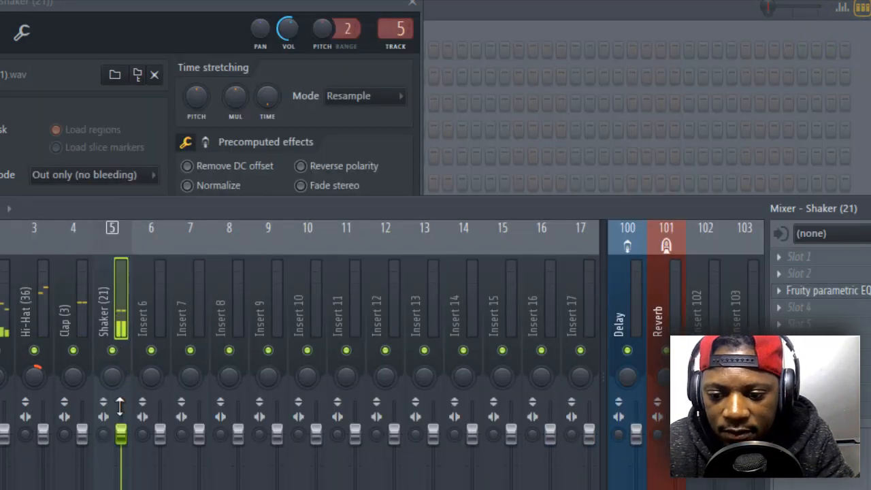
pyautogui.moveTo(120, 437); pyautogui.dragTo(121, 441)
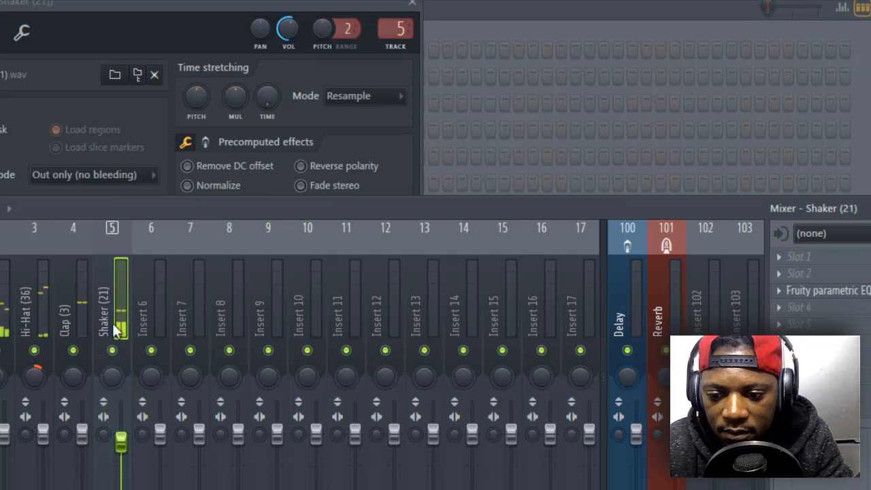
pyautogui.rightClick(121, 443)
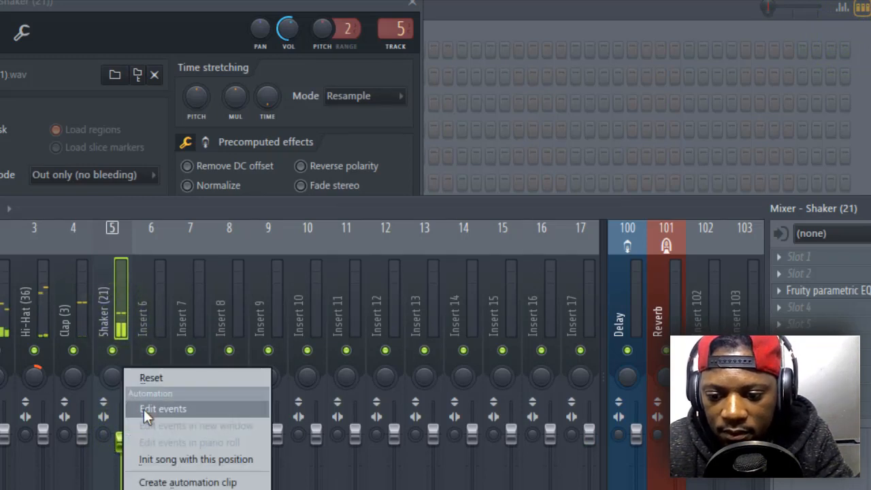
pyautogui.click(168, 377)
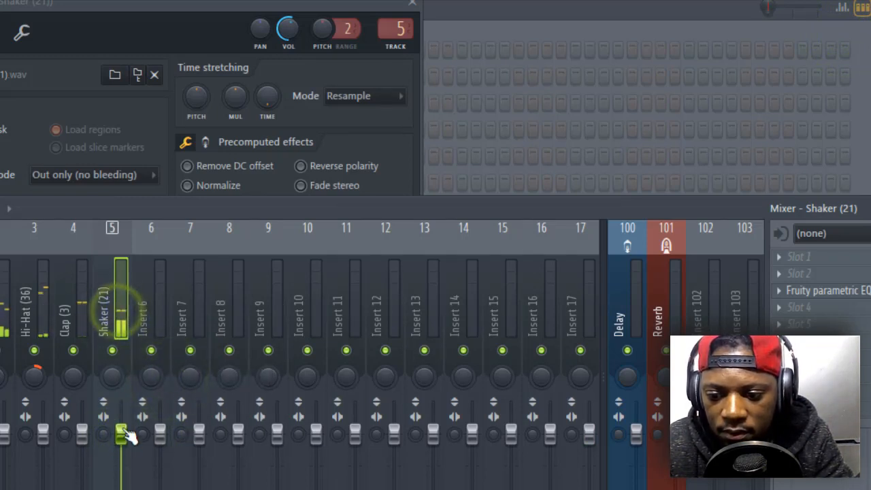
pyautogui.click(44, 320)
pyautogui.click(116, 321)
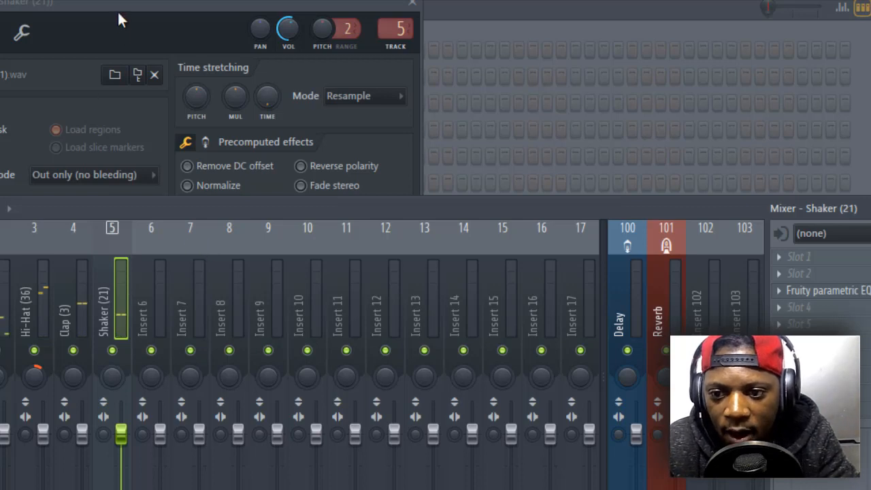
# - Close the shaker's channel settings and open the piano roll of the Strings Section channel
pyautogui.moveTo(119, 8); pyautogui.dragTo(120, 58)
pyautogui.click(414, 53)
pyautogui.moveTo(279, 8); pyautogui.dragTo(301, 8)
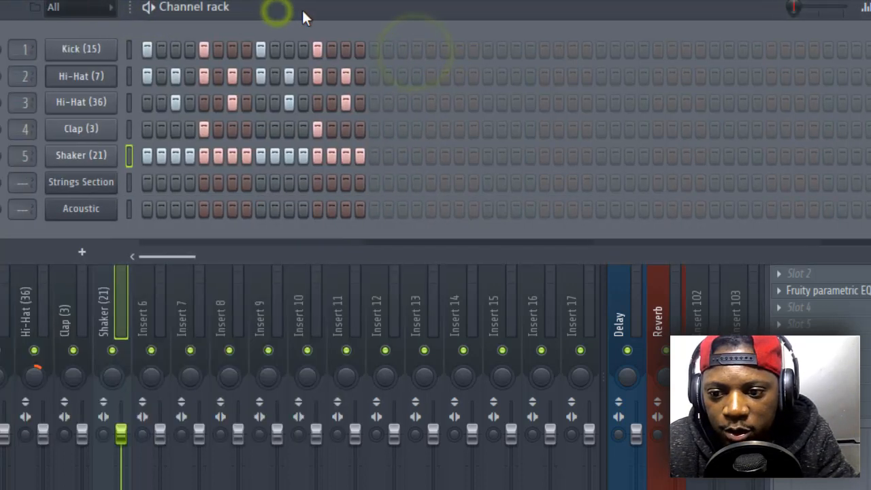
pyautogui.rightClick(104, 188)
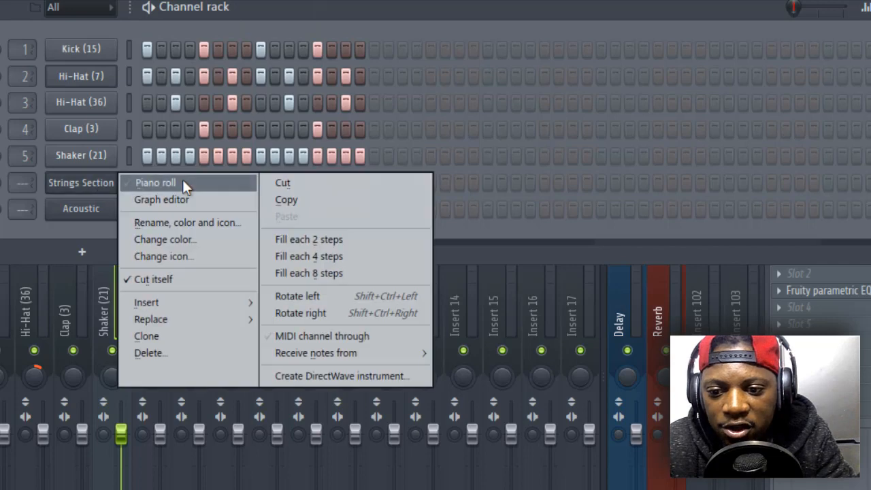
pyautogui.click(182, 181)
# - Audition the strings' pitches on the piano roll keyboard, working from the sixth octave down to the fourth
pyautogui.click(293, 263)
pyautogui.click(293, 219)
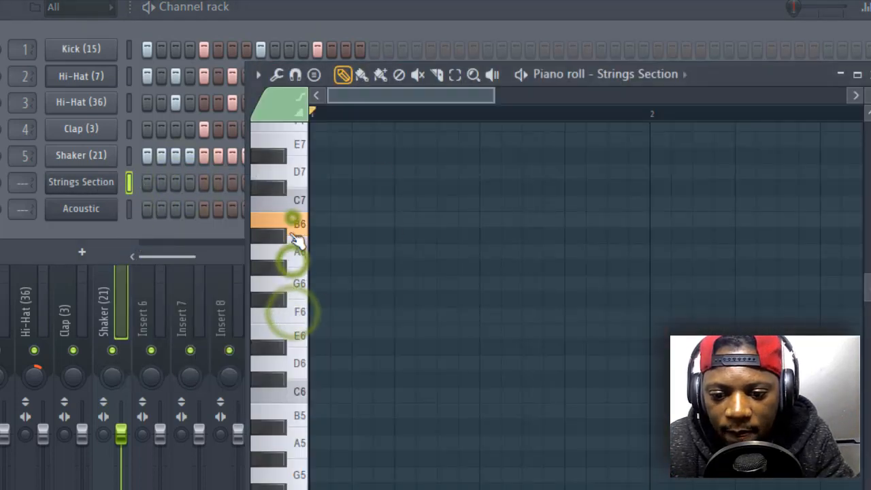
pyautogui.scroll(-4, 293, 363)
pyautogui.click(294, 370)
pyautogui.click(294, 321)
pyautogui.scroll(-3, 295, 354)
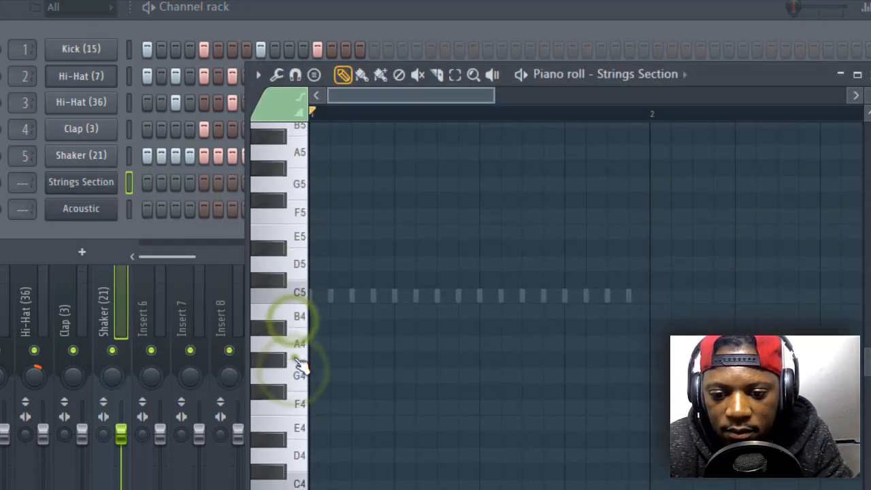
pyautogui.click(294, 358)
pyautogui.click(297, 390)
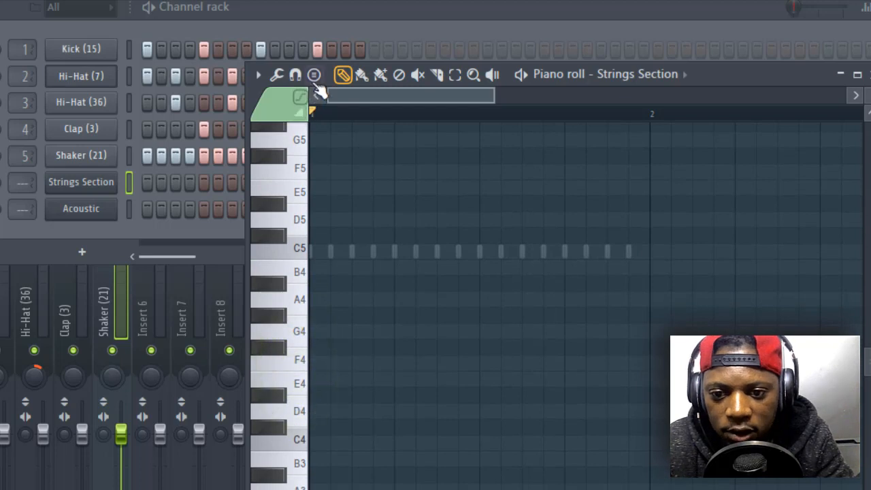
# - Stamp a D4, F4, A4, C5 and E5 chord at the start of bar 1 for Strings Section and play it back
pyautogui.click(315, 77)
pyautogui.click(360, 28)
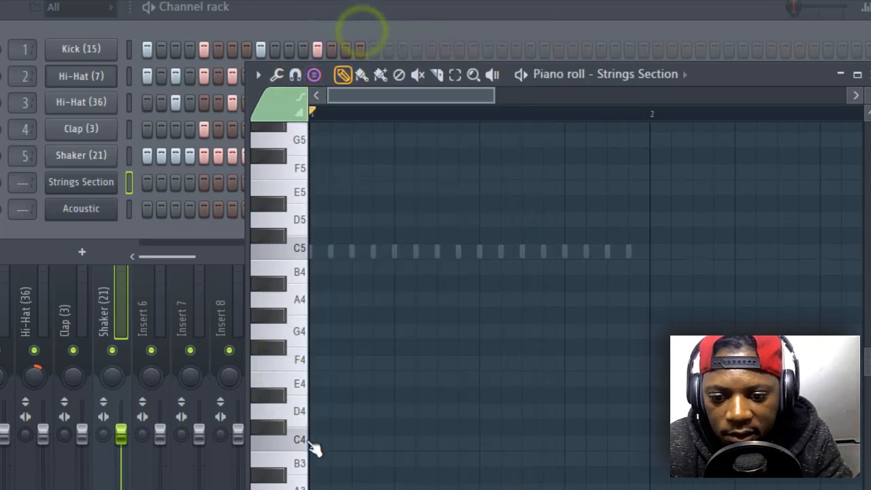
pyautogui.click(311, 412)
pyautogui.press('space')
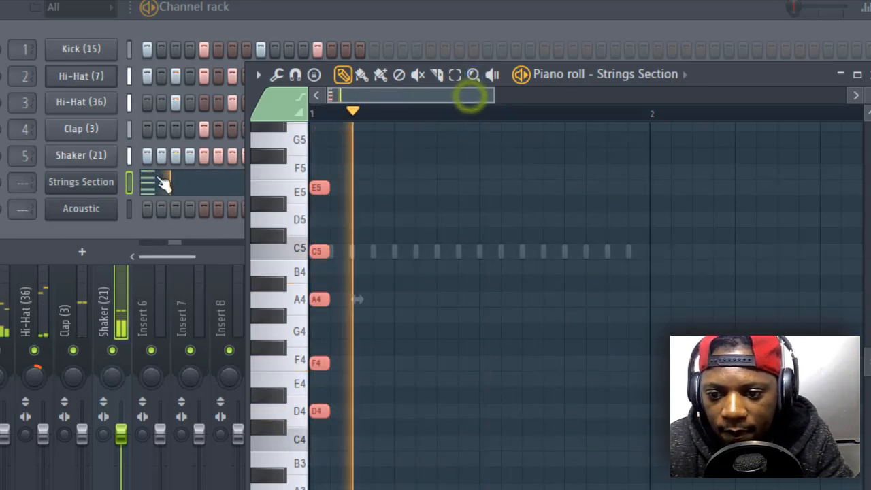
pyautogui.press('space')
# - Open the Strings Section instrument, route it to mixer track 6, and select that track
pyautogui.click(78, 183)
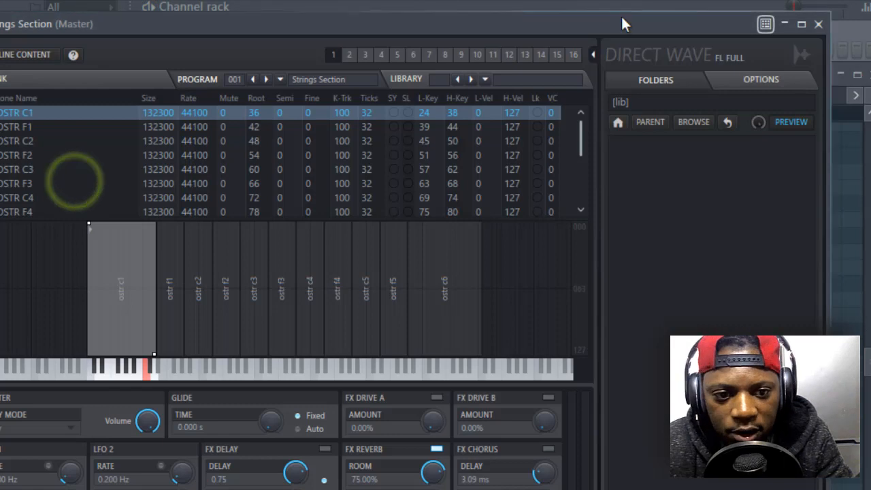
pyautogui.moveTo(656, 25); pyautogui.dragTo(684, 67)
pyautogui.click(4, 65)
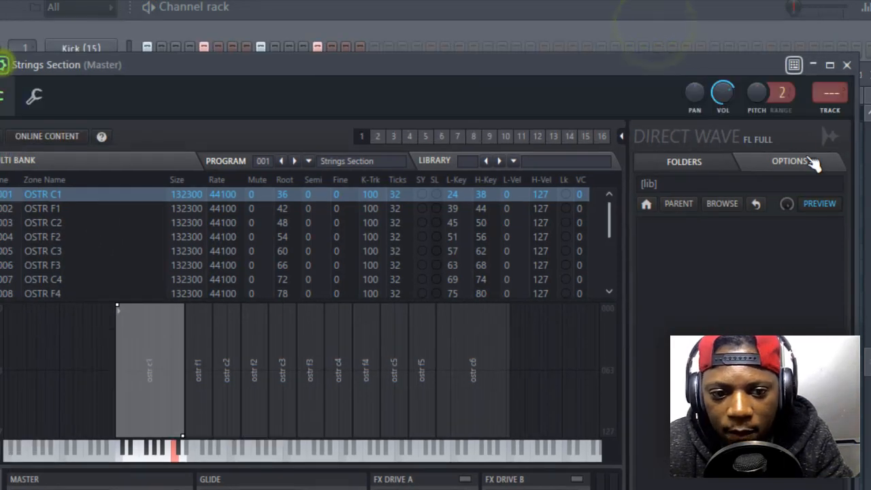
pyautogui.click(828, 114)
pyautogui.click(151, 295)
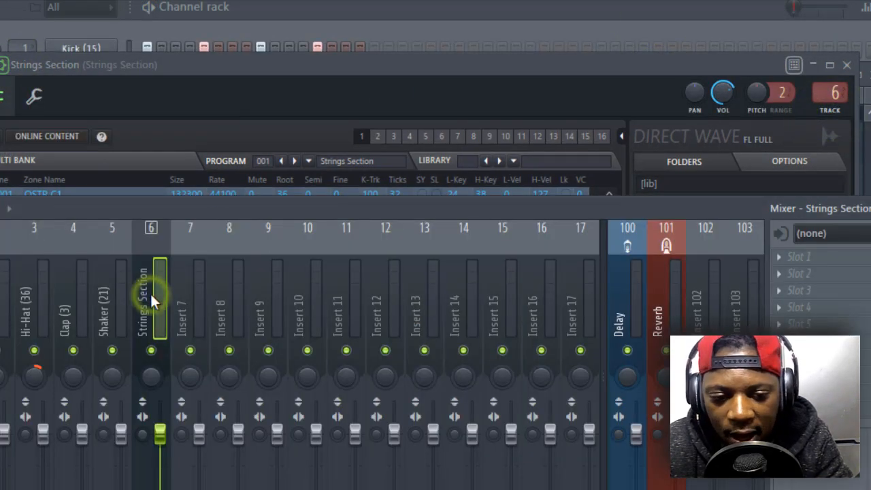
# - Load Fruity Parametric EQ 2 in slot 5 of the Strings Section mixer track and enlarge its window
pyautogui.click(816, 327)
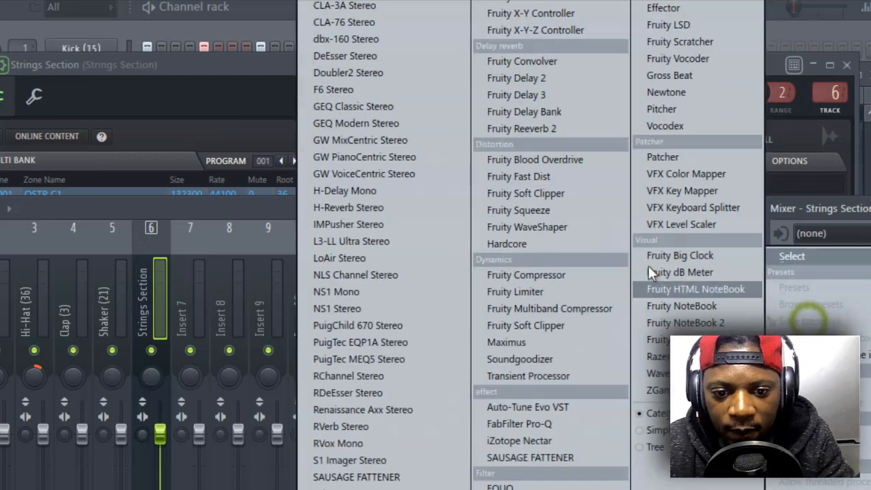
pyautogui.click(531, 489)
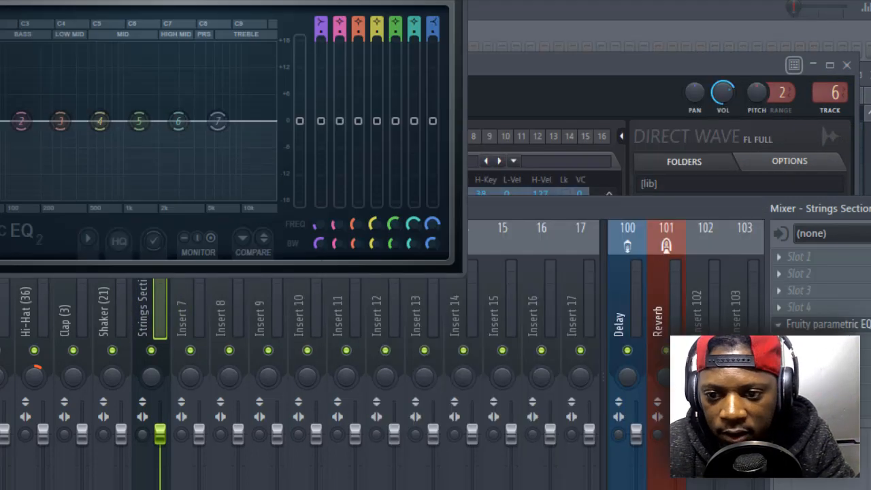
pyautogui.moveTo(64, 0); pyautogui.dragTo(338, 62)
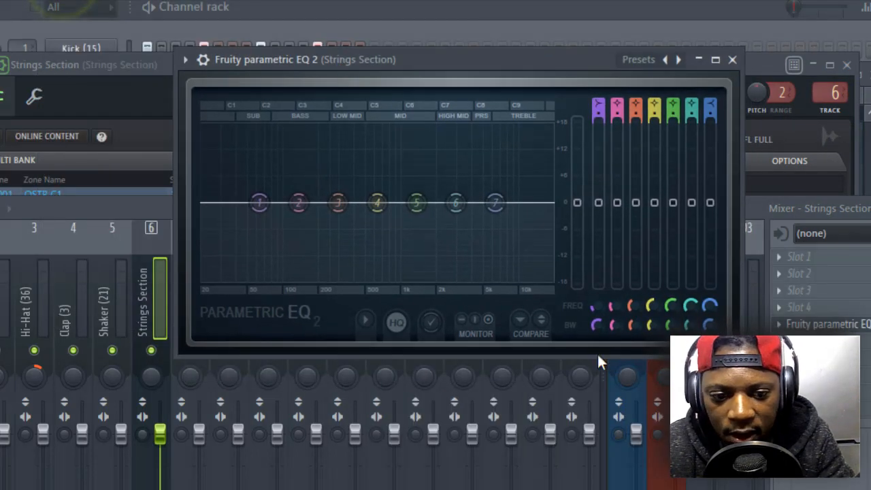
pyautogui.moveTo(744, 356); pyautogui.dragTo(870, 489)
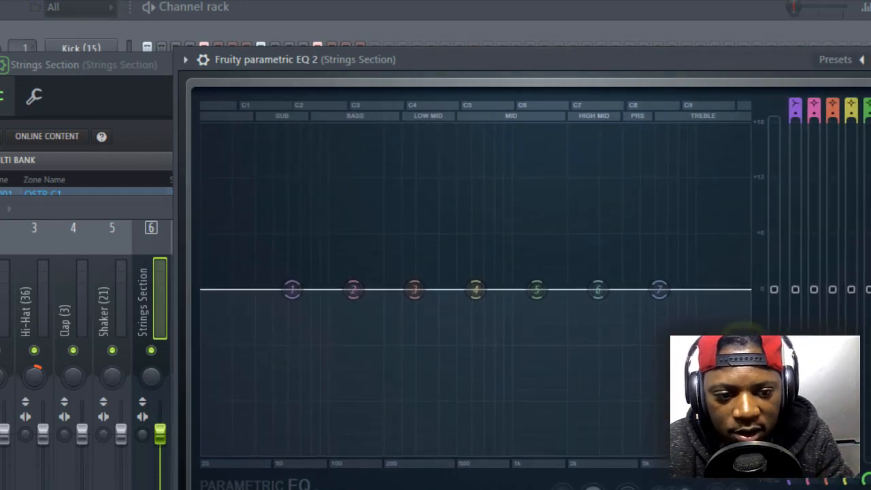
pyautogui.moveTo(550, 62); pyautogui.dragTo(383, 60)
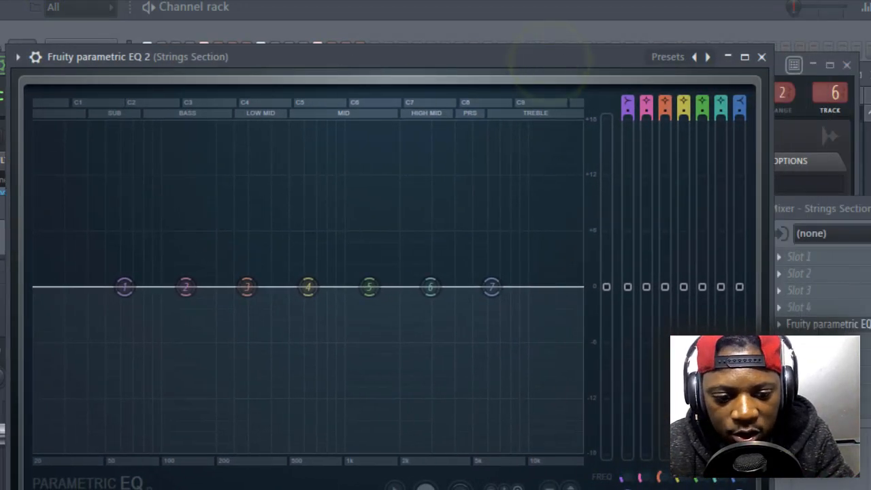
pyautogui.moveTo(773, 489); pyautogui.dragTo(870, 489)
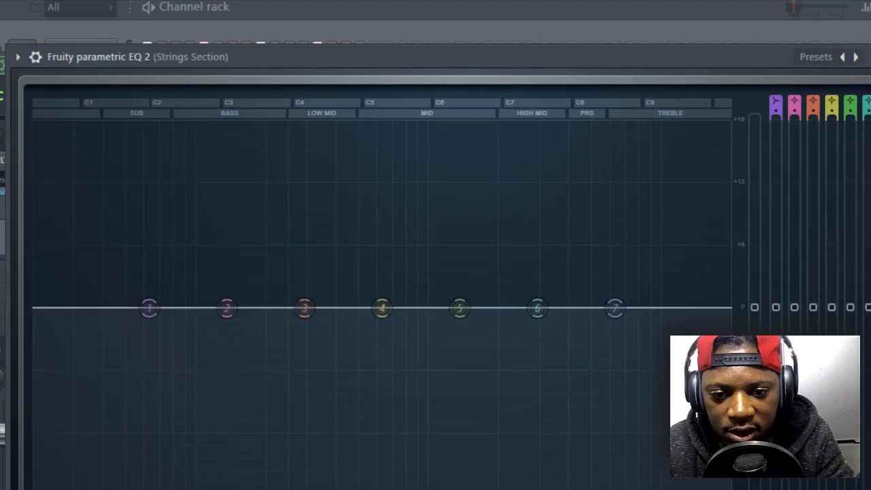
pyautogui.moveTo(527, 66); pyautogui.dragTo(504, 77)
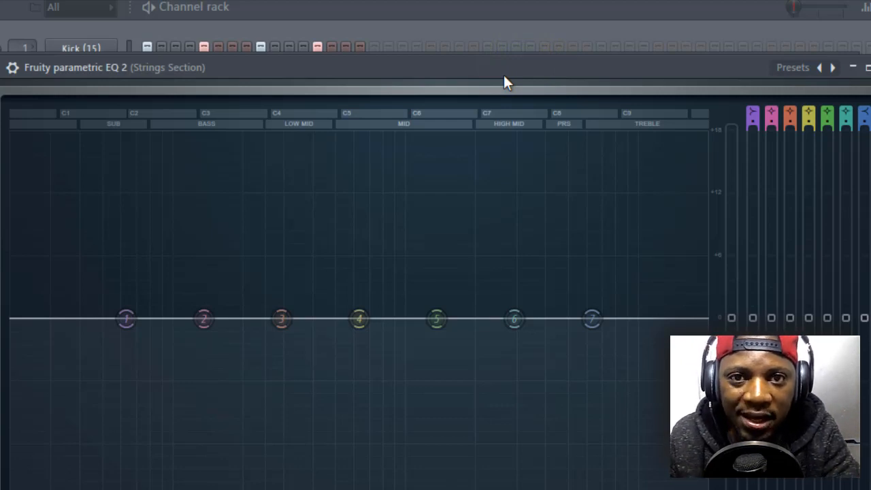
pyautogui.moveTo(504, 81); pyautogui.dragTo(530, 5)
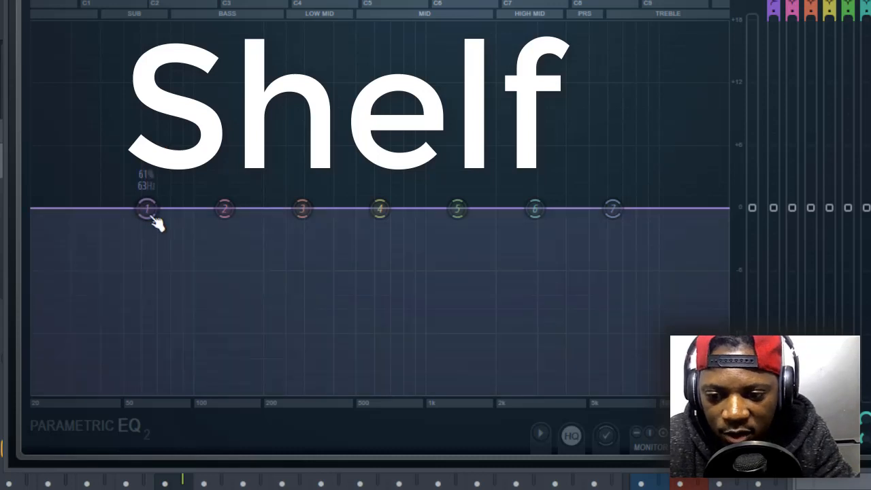
# - Lower band 1 of the strings' EQ to about -9 dB near 185 Hz and band 7 to about -7 dB near 1.7 kHz
pyautogui.moveTo(149, 208); pyautogui.dragTo(240, 303)
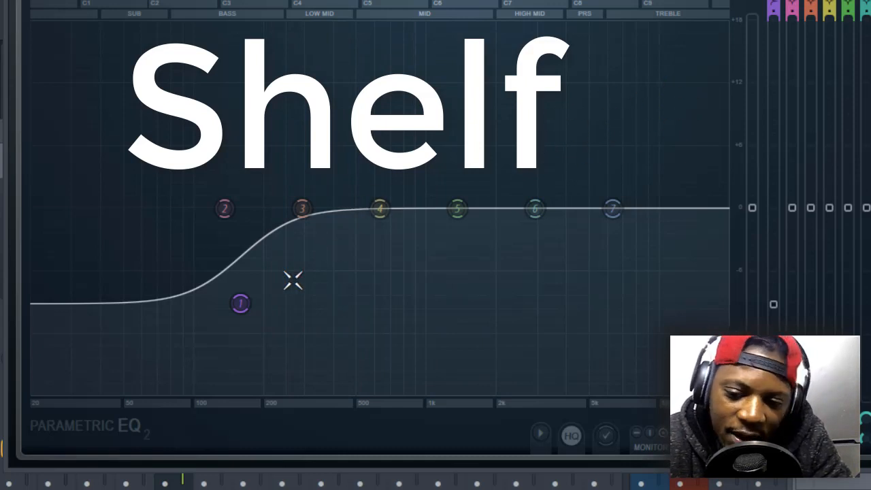
pyautogui.moveTo(240, 303)
pyautogui.mouseDown()
pyautogui.moveTo(257, 308)
pyautogui.moveTo(243, 311)
pyautogui.moveTo(250, 311)
pyautogui.mouseUp()
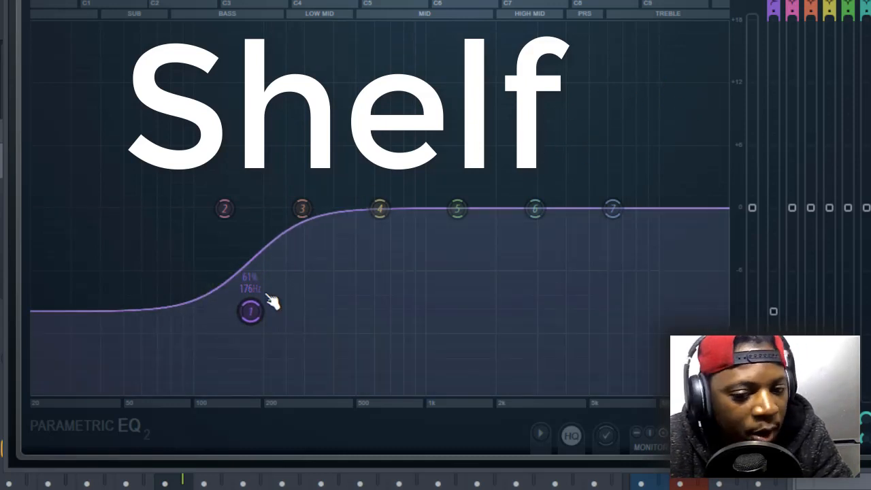
pyautogui.moveTo(613, 208); pyautogui.dragTo(480, 283)
pyautogui.moveTo(251, 311); pyautogui.dragTo(256, 299)
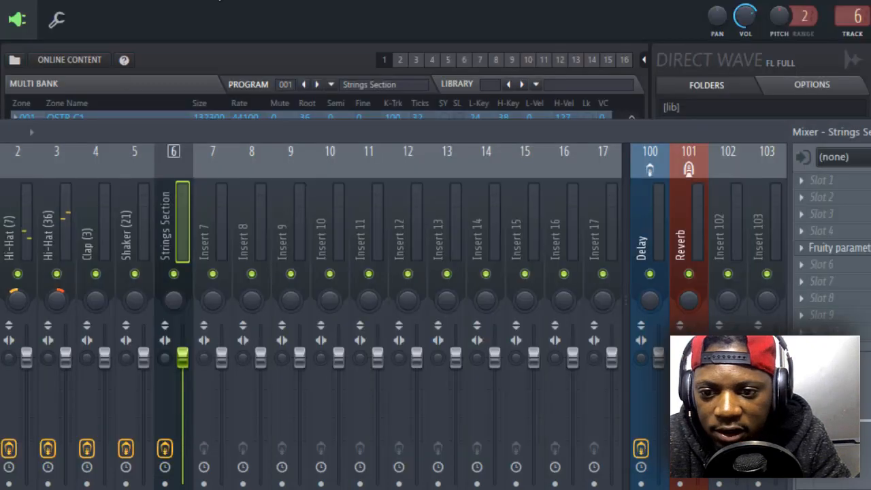
# - Open the Acoustic channel's piano roll, audition lower pitches, and draw a two-step D4 note at the start of bar 1
pyautogui.press('F6')
pyautogui.rightClick(106, 136)
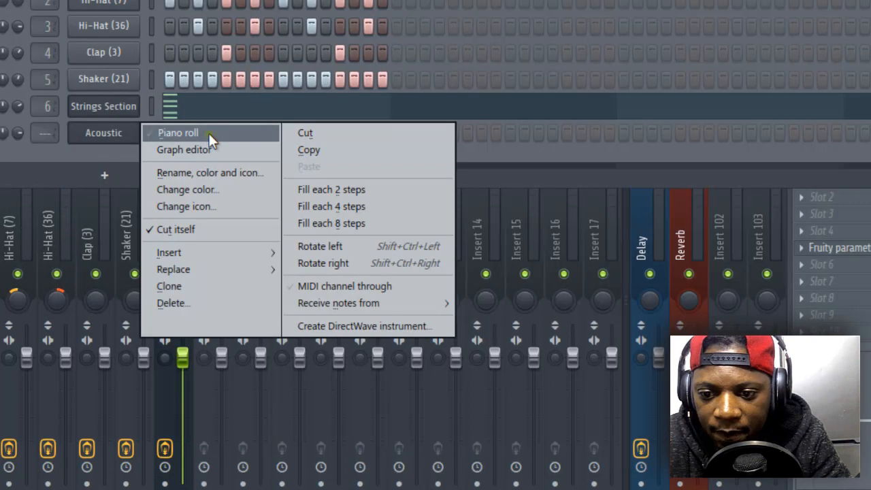
pyautogui.click(209, 134)
pyautogui.click(308, 248)
pyautogui.scroll(-2, 322, 291)
pyautogui.scroll(-3, 322, 292)
pyautogui.moveTo(314, 286); pyautogui.dragTo(319, 209)
pyautogui.moveTo(318, 125); pyautogui.dragTo(371, 96)
pyautogui.click(340, 95)
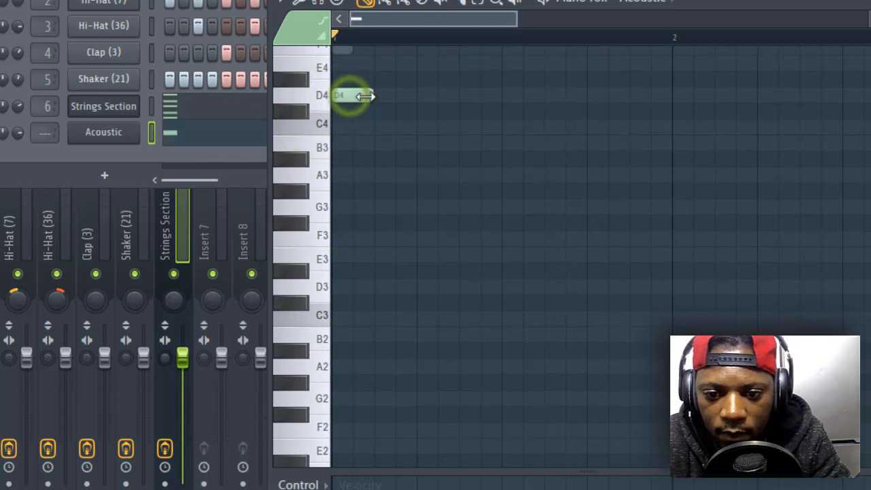
# - Play the pattern and add D4 notes on steps 5 and 9 of the Acoustic part, shortening the second to one step
pyautogui.press('space')
pyautogui.scroll(3, 450, 170)
pyautogui.click(432, 236)
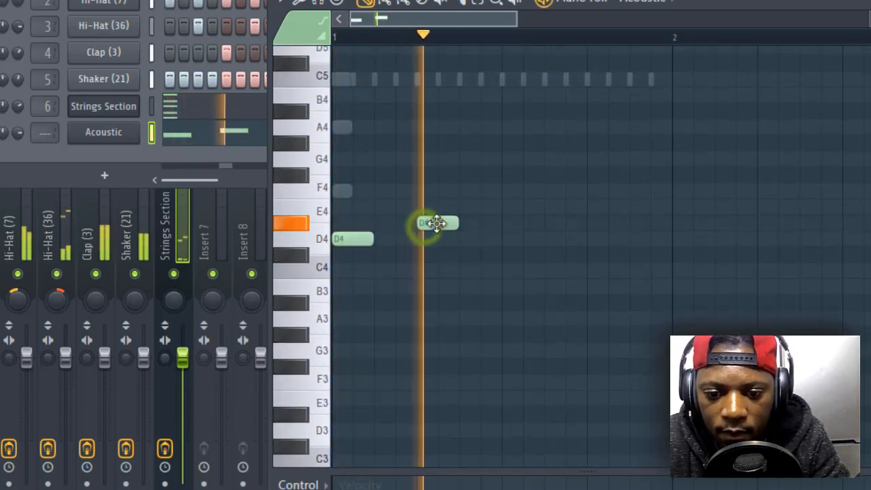
pyautogui.click(509, 240)
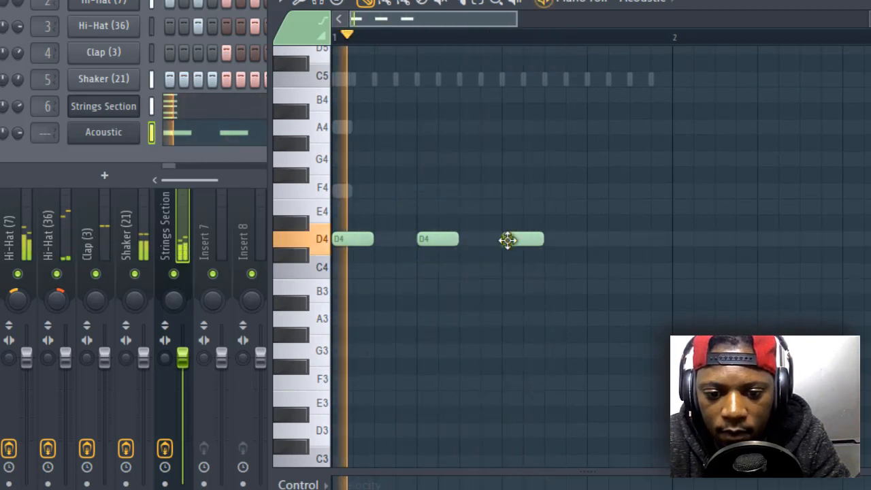
pyautogui.moveTo(540, 239); pyautogui.dragTo(521, 239)
# - Add a one-step D4 on step 11 and move the third Acoustic note to step 8
pyautogui.click(542, 227)
pyautogui.rightClick(543, 222)
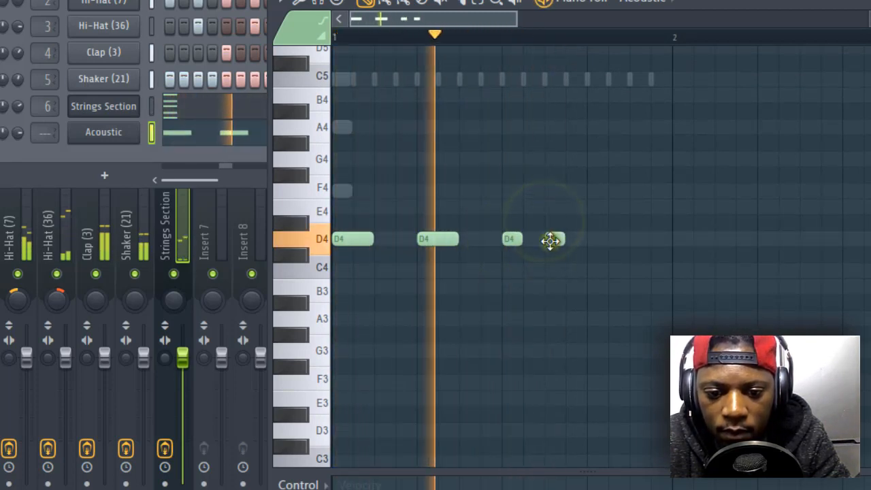
pyautogui.click(552, 239)
pyautogui.moveTo(501, 241); pyautogui.dragTo(496, 238)
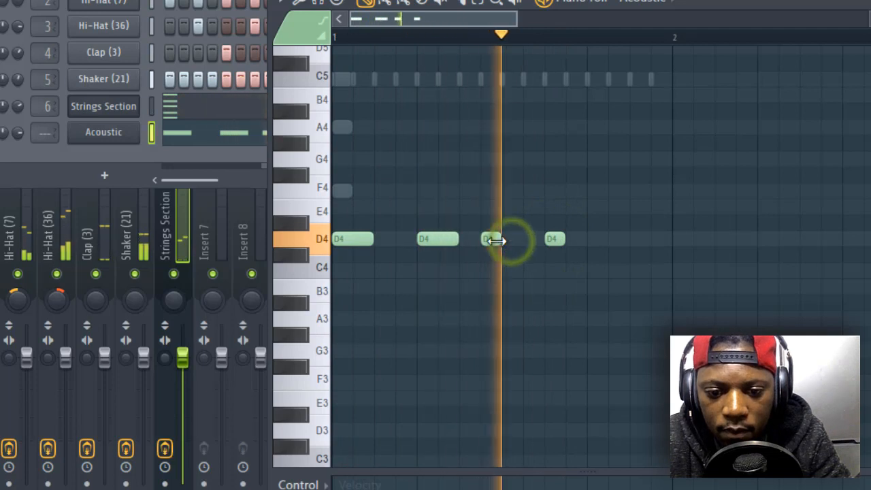
# - Add a one-step E4 on step 13 and an F4 on step 15, and bring the channel rack back to the front
pyautogui.click(598, 207)
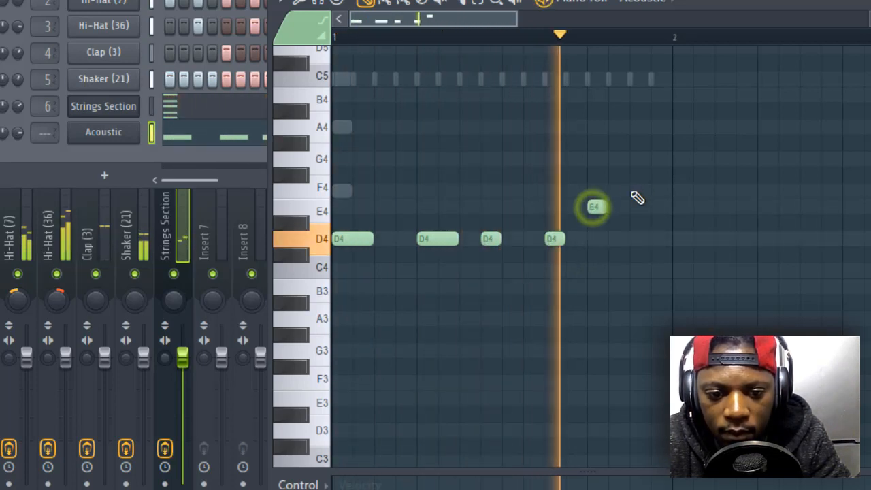
pyautogui.click(640, 191)
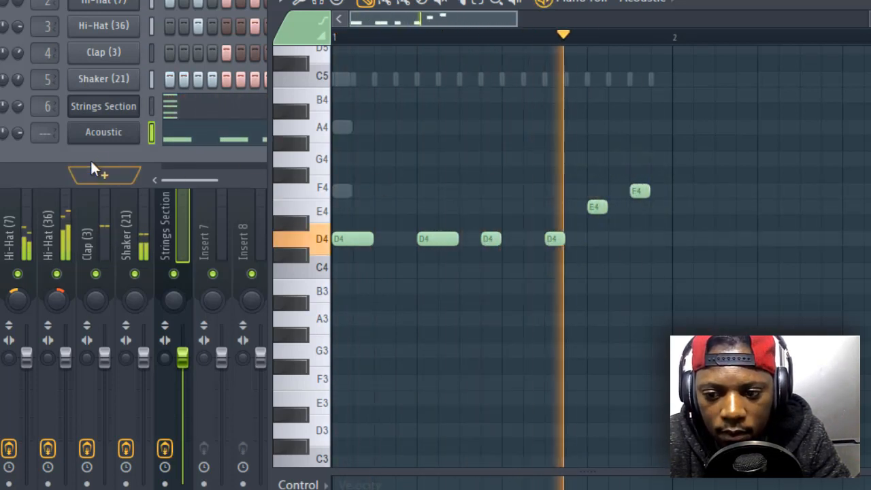
pyautogui.click(20, 133)
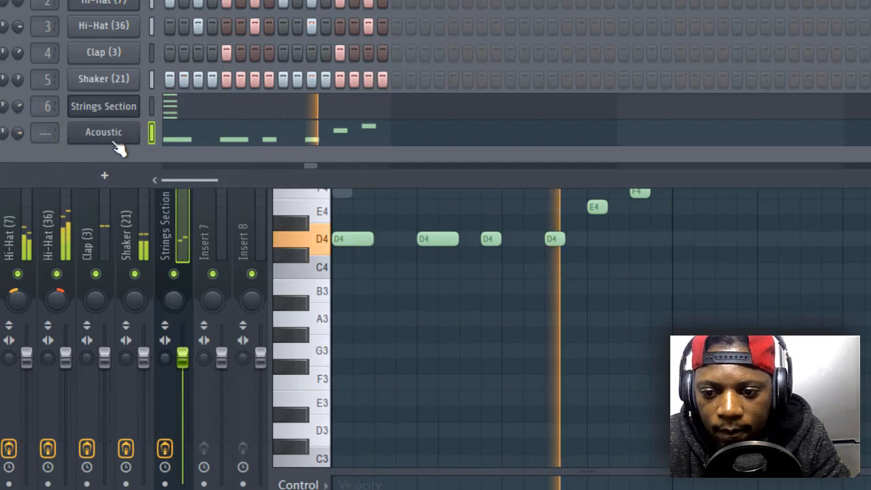
# - Stop playback, route the Acoustic channel to mixer track 7, and load an enlarged Fruity Parametric EQ 2 in its effect slot 4
pyautogui.press('space')
pyautogui.click(116, 135)
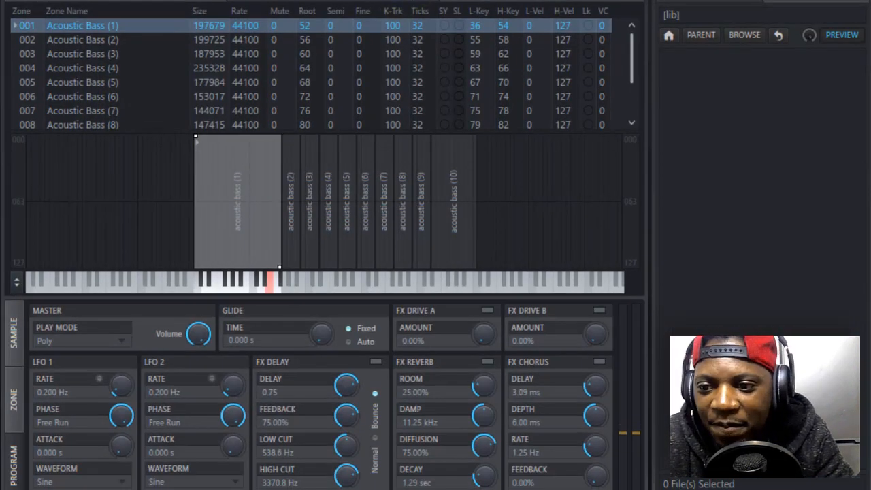
pyautogui.press('F9')
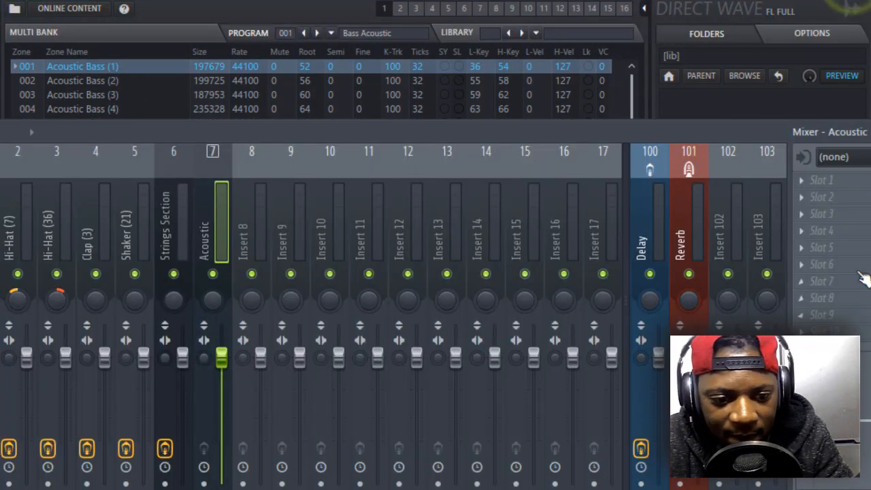
pyautogui.click(845, 233)
pyautogui.click(602, 462)
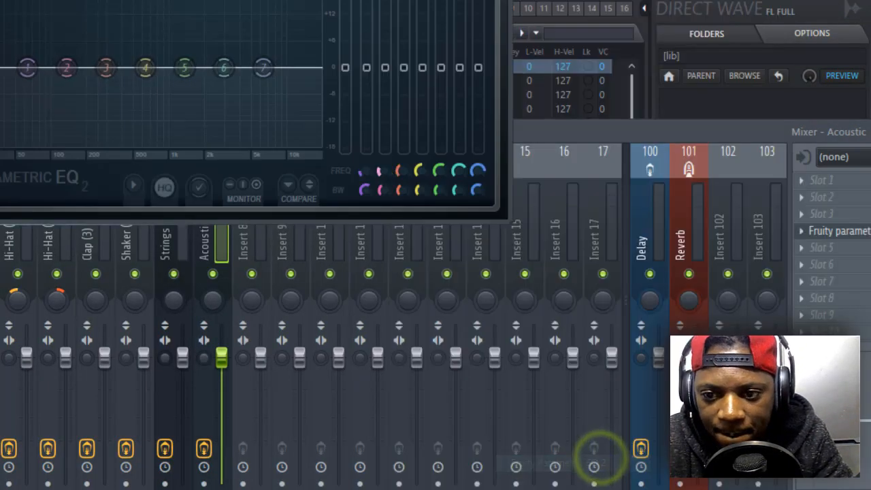
pyautogui.moveTo(501, 214); pyautogui.dragTo(870, 484)
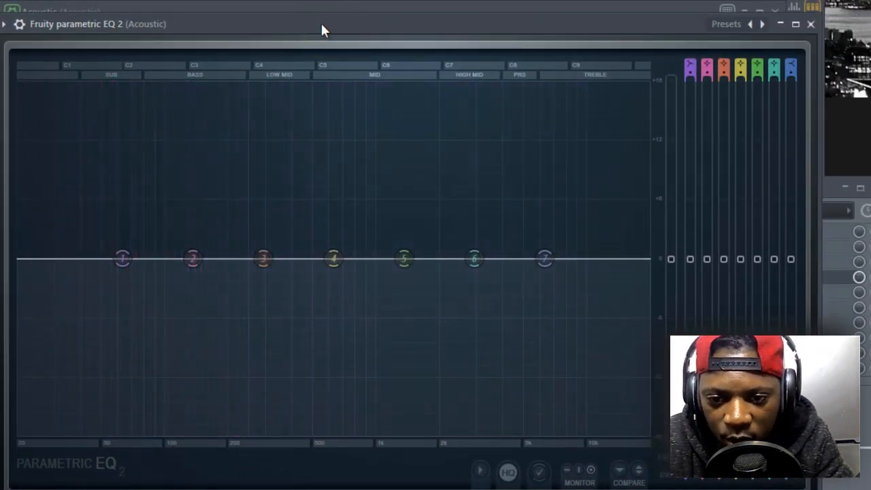
pyautogui.moveTo(322, 25); pyautogui.dragTo(311, 21)
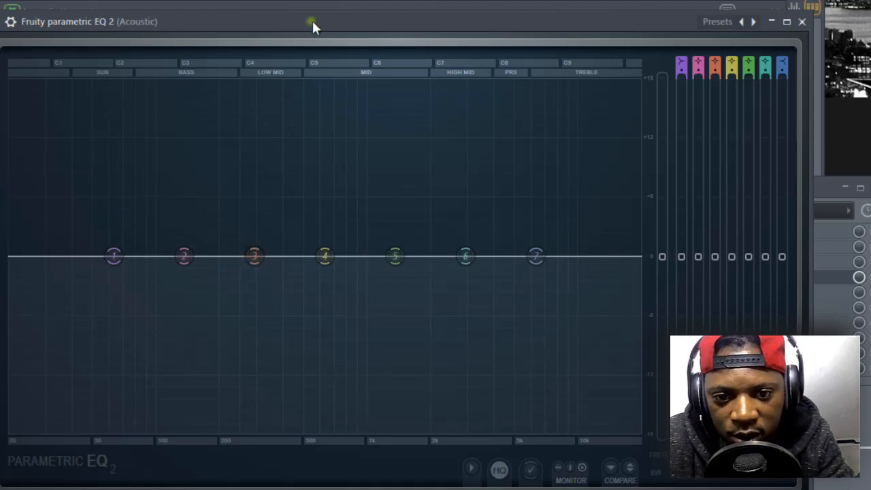
pyautogui.moveTo(312, 22); pyautogui.dragTo(316, 25)
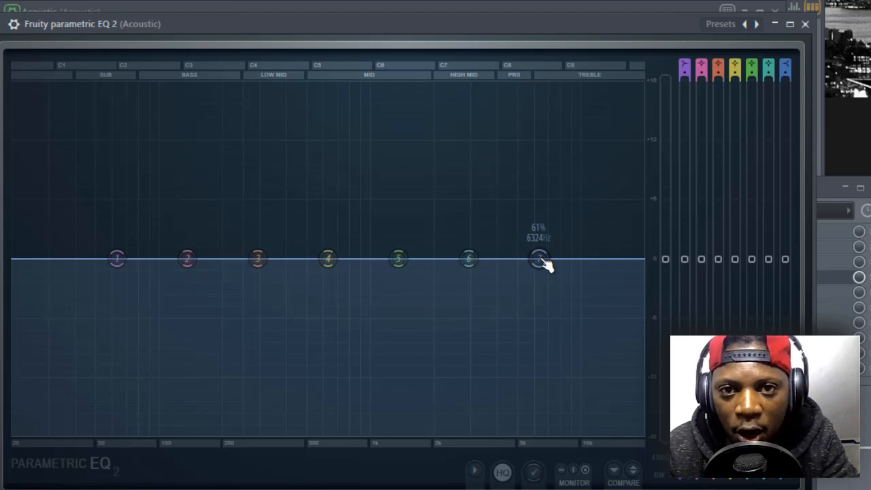
# - Lower band 7 of the Acoustic EQ to about -11 dB between 200 and 500 Hz, and close the equalizer
pyautogui.moveTo(543, 261); pyautogui.dragTo(279, 362)
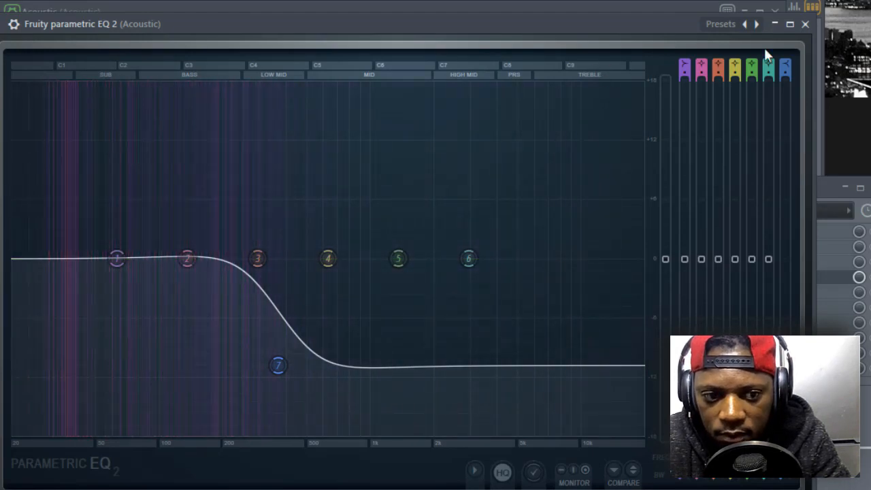
pyautogui.click(806, 24)
pyautogui.moveTo(219, 193); pyautogui.dragTo(307, 188)
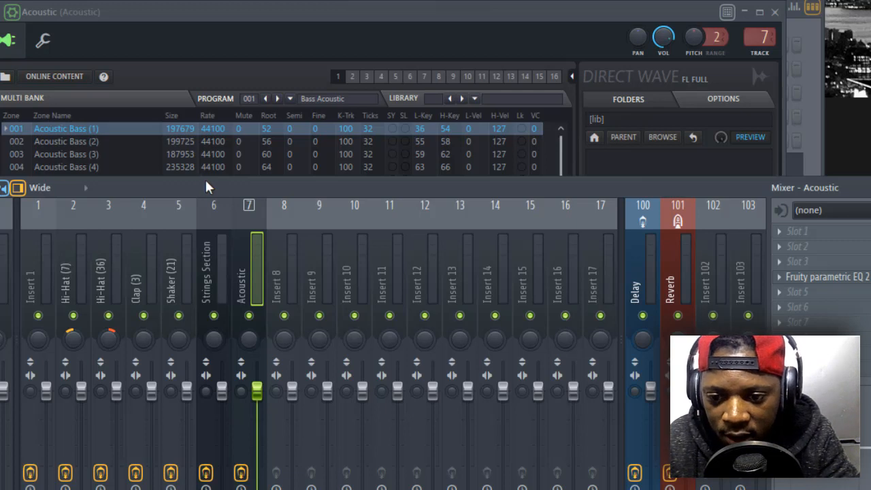
# - Bypass the effects on mixer tracks 1 to 7, from Insert 1 to Acoustic, and play the pattern to compare
pyautogui.press('space')
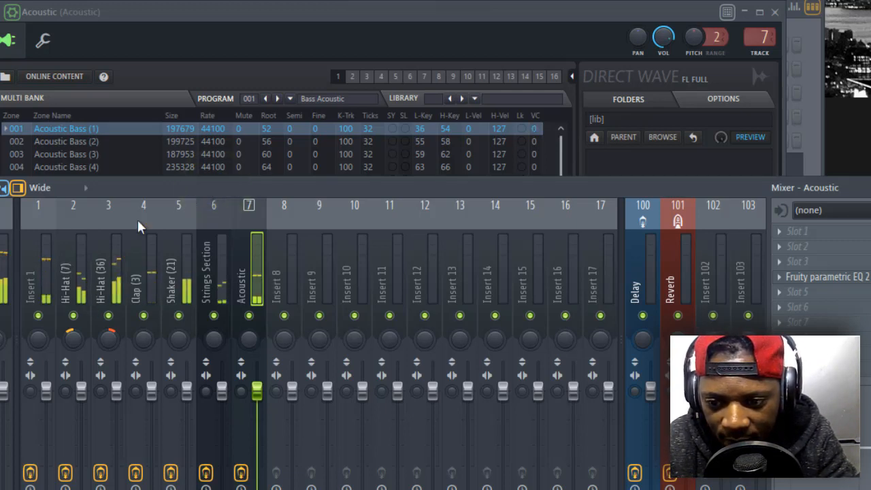
pyautogui.click(30, 472)
pyautogui.click(65, 473)
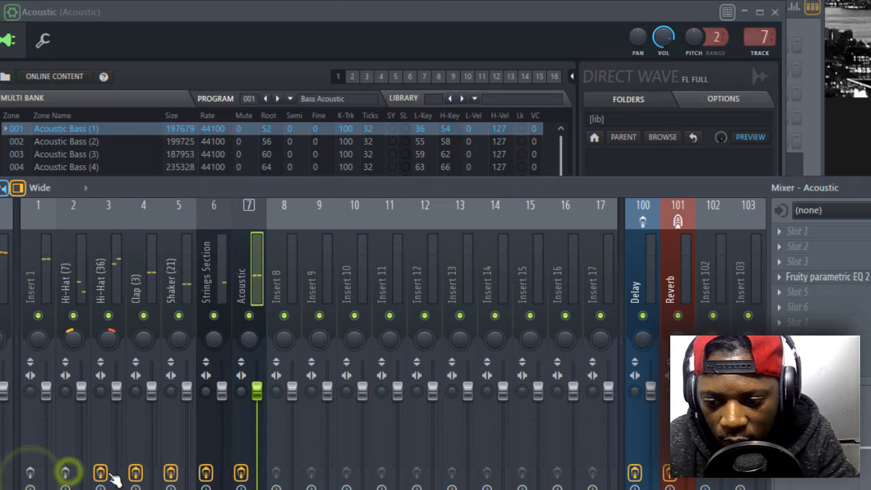
pyautogui.click(100, 472)
pyautogui.click(135, 472)
pyautogui.click(170, 473)
pyautogui.click(205, 473)
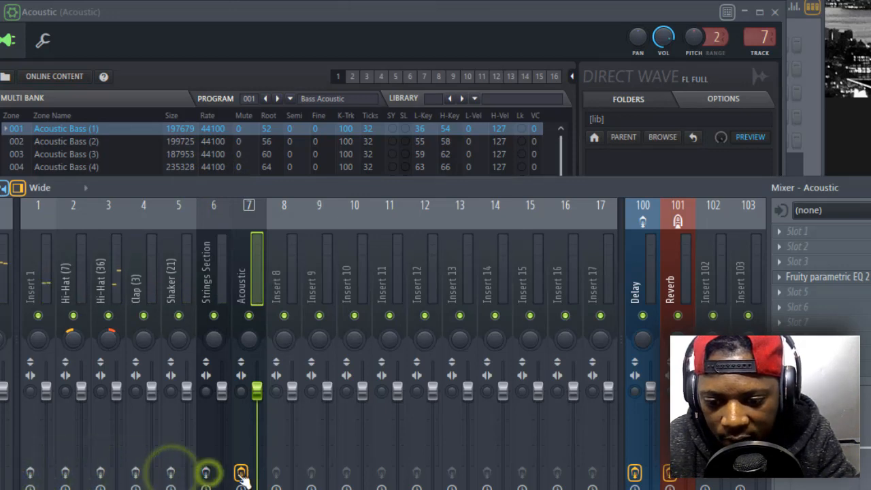
pyautogui.click(241, 473)
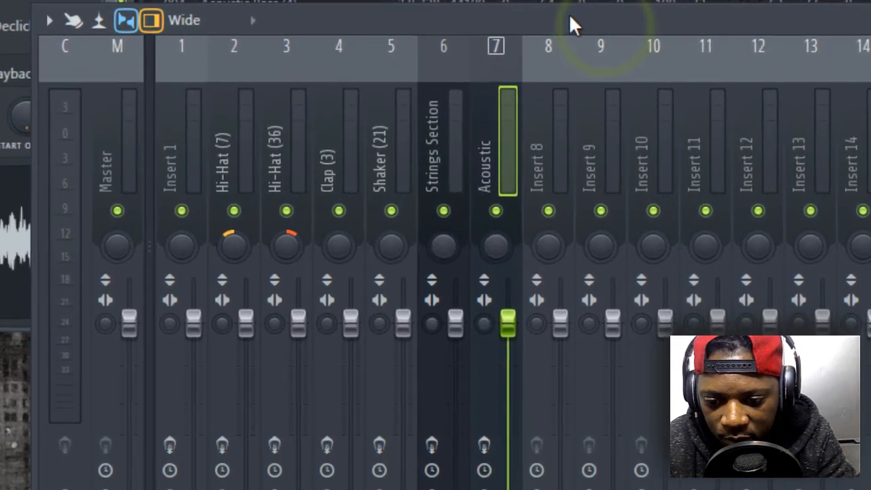
pyautogui.press('space')
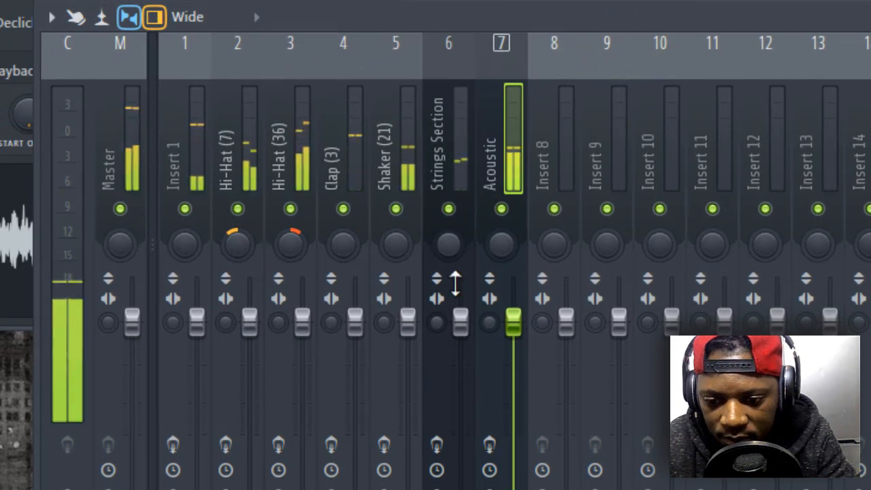
# - Re-enable the effects on mixer tracks 7 down to 1 during playback, select Insert 1, and stop the pattern
pyautogui.click(490, 446)
pyautogui.click(436, 446)
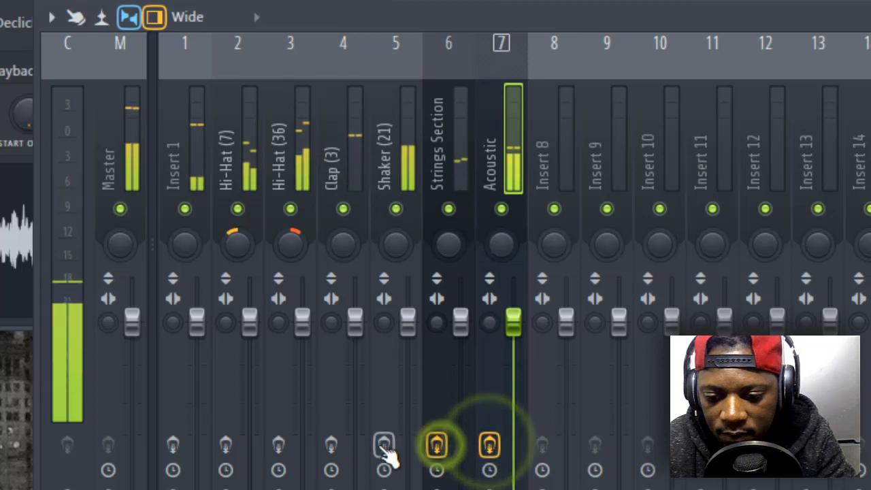
pyautogui.click(384, 446)
pyautogui.click(332, 446)
pyautogui.click(278, 446)
pyautogui.click(225, 446)
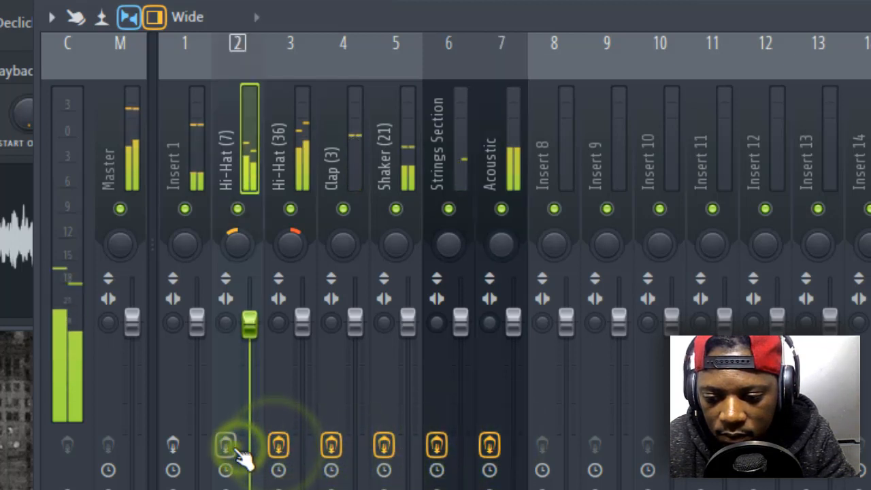
pyautogui.click(173, 446)
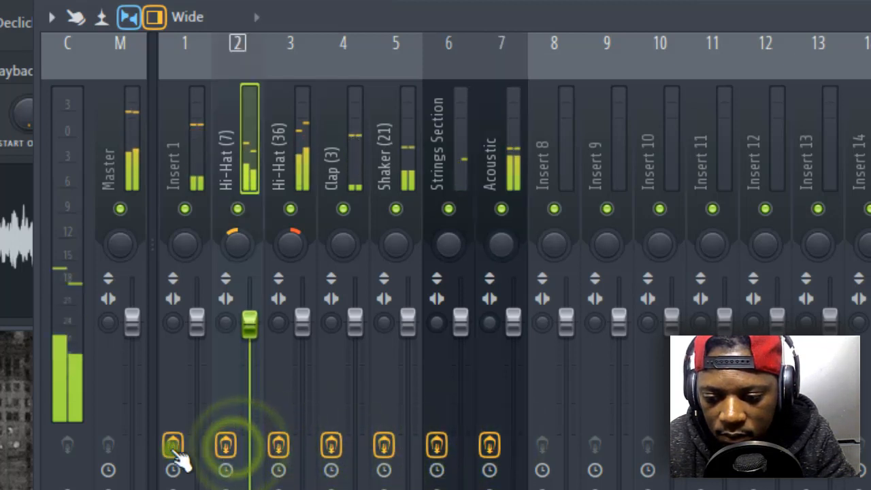
pyautogui.click(184, 140)
pyautogui.click(314, 10)
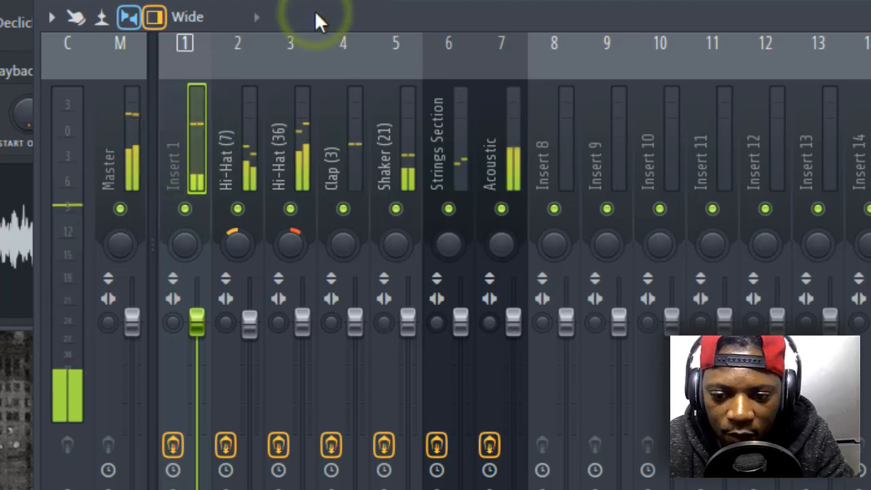
pyautogui.press('space')
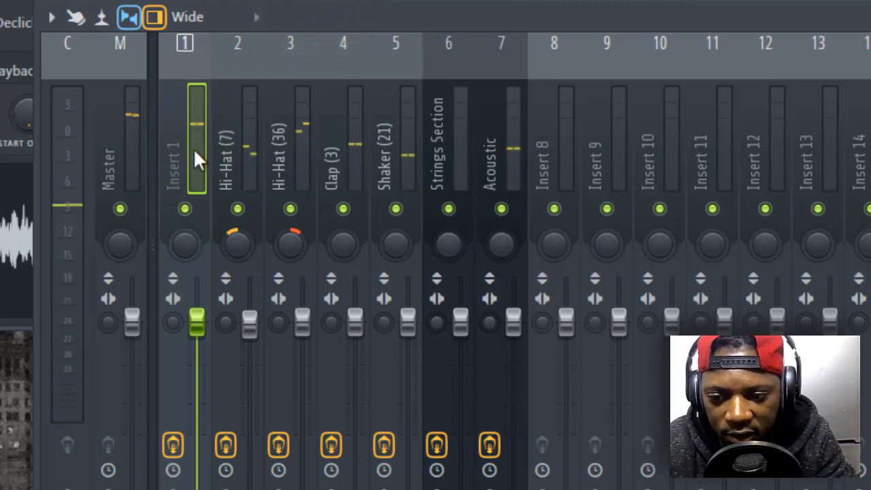
pyautogui.click(235, 147)
pyautogui.click(291, 147)
pyautogui.click(201, 147)
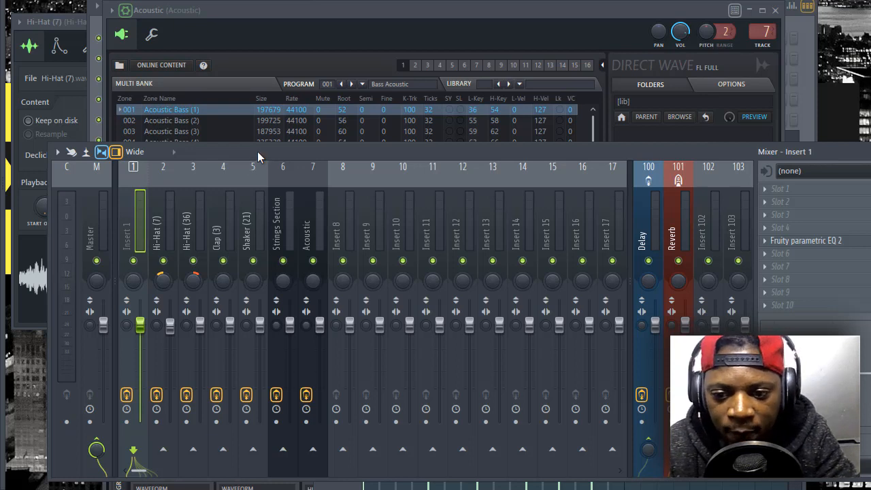
pyautogui.moveTo(258, 151); pyautogui.dragTo(249, 161)
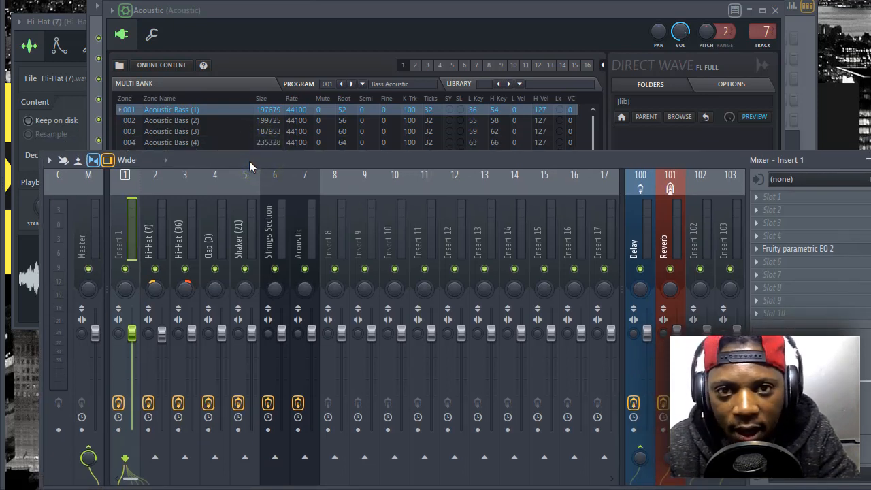
# - Load Fruity Parametric EQ 2 in effect slot 6 of the Master track and enlarge its window
pyautogui.click(88, 219)
pyautogui.moveTo(347, 161); pyautogui.dragTo(316, 160)
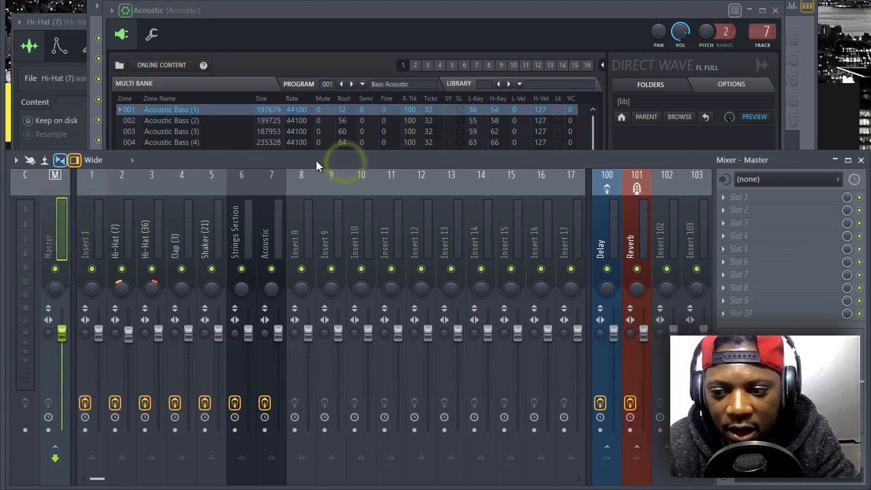
pyautogui.click(784, 263)
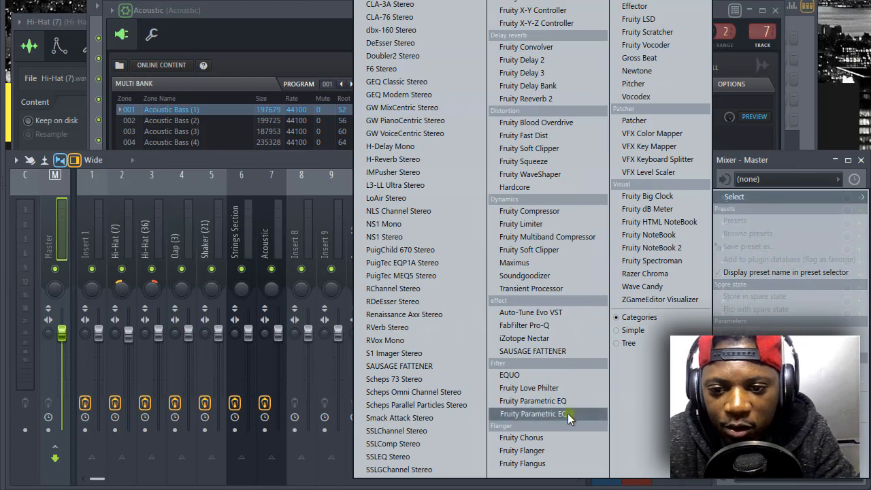
pyautogui.click(568, 414)
pyautogui.moveTo(346, 80); pyautogui.dragTo(363, 61)
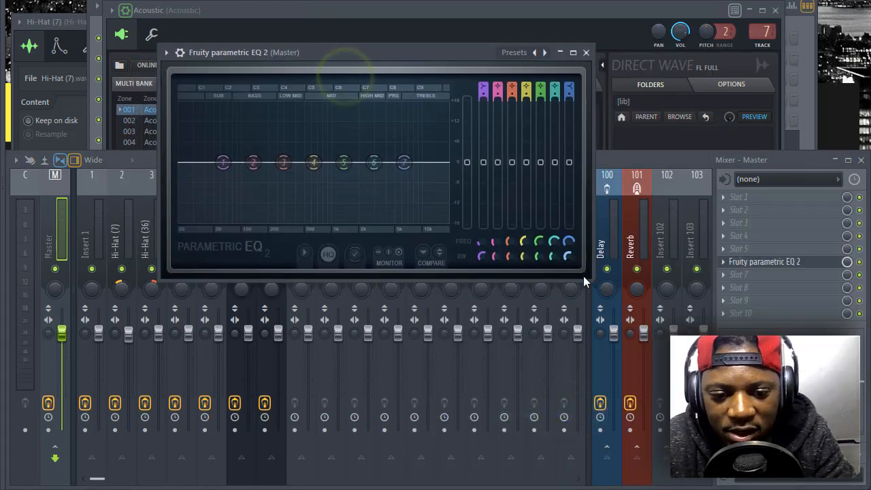
pyautogui.moveTo(584, 276); pyautogui.dragTo(737, 386)
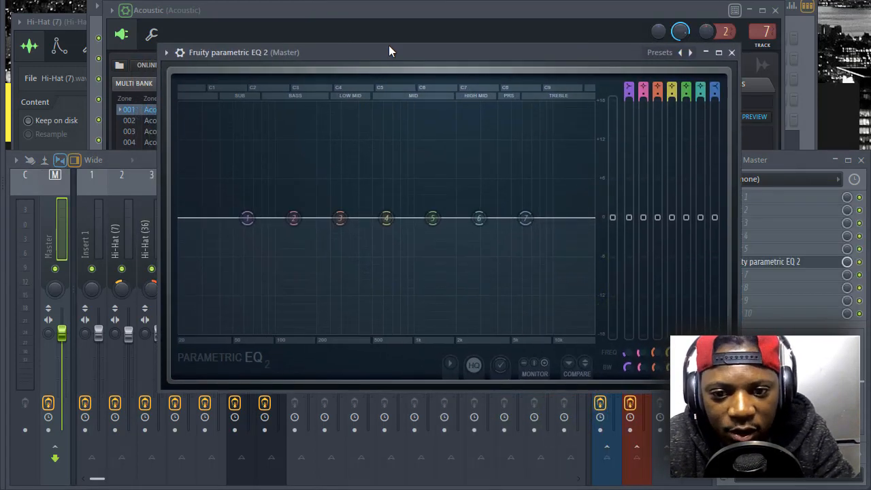
pyautogui.moveTo(388, 52); pyautogui.dragTo(380, 70)
# - Play the pattern and cut band 2 of the Master EQ by about 6 dB around 211 Hz, narrowing its bandwidth to about 24%
pyautogui.press('space')
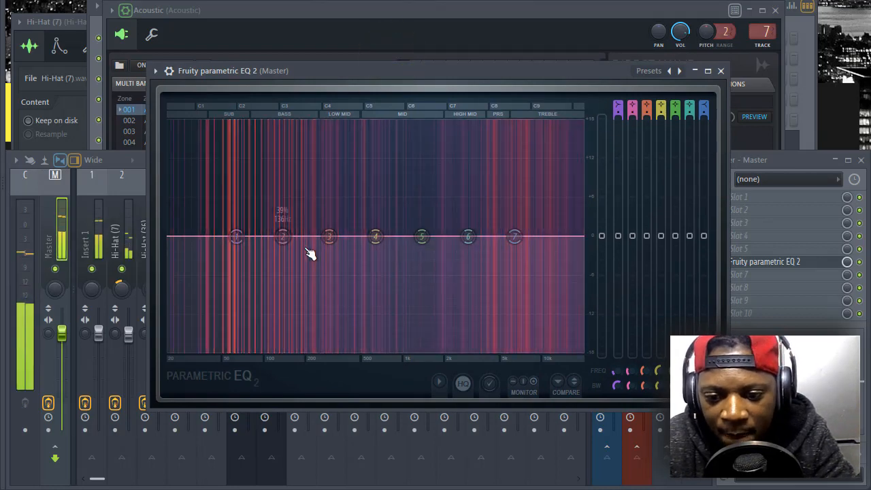
pyautogui.moveTo(284, 237); pyautogui.dragTo(309, 274)
pyautogui.scroll(-3, 311, 274)
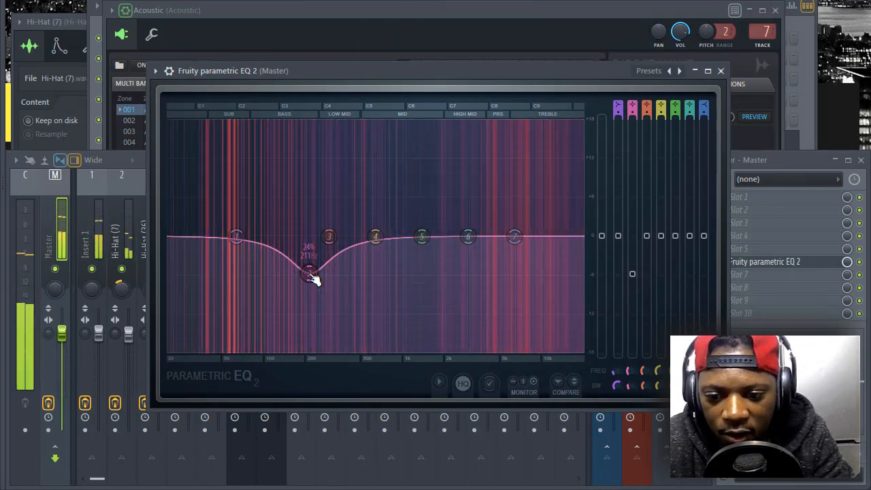
# - Boost Master EQ band 5 by about 2 dB, cut band 7 by about 2 dB, narrow band 2 further, and close the equalizer
pyautogui.moveTo(421, 236)
pyautogui.mouseDown()
pyautogui.moveTo(415, 205)
pyautogui.moveTo(414, 225)
pyautogui.mouseUp()
pyautogui.moveTo(516, 237); pyautogui.dragTo(518, 248)
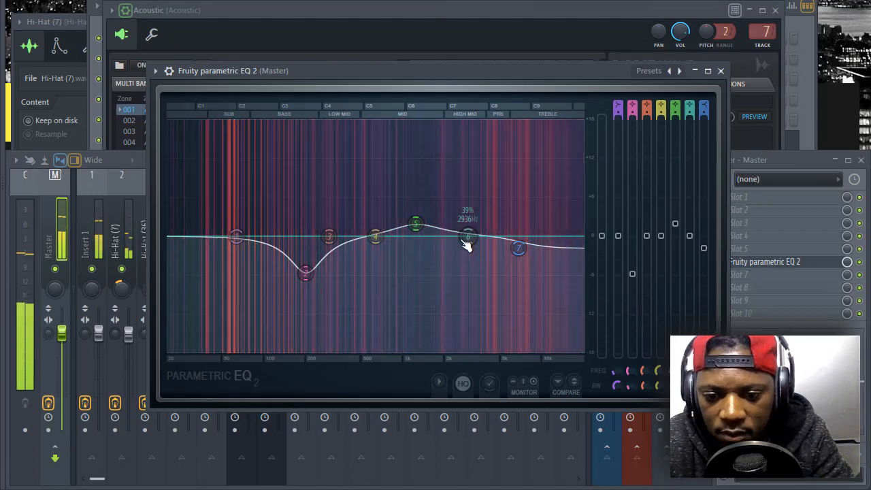
pyautogui.moveTo(463, 241); pyautogui.dragTo(463, 242)
pyautogui.moveTo(305, 273); pyautogui.dragTo(306, 273)
pyautogui.scroll(-2, 310, 276)
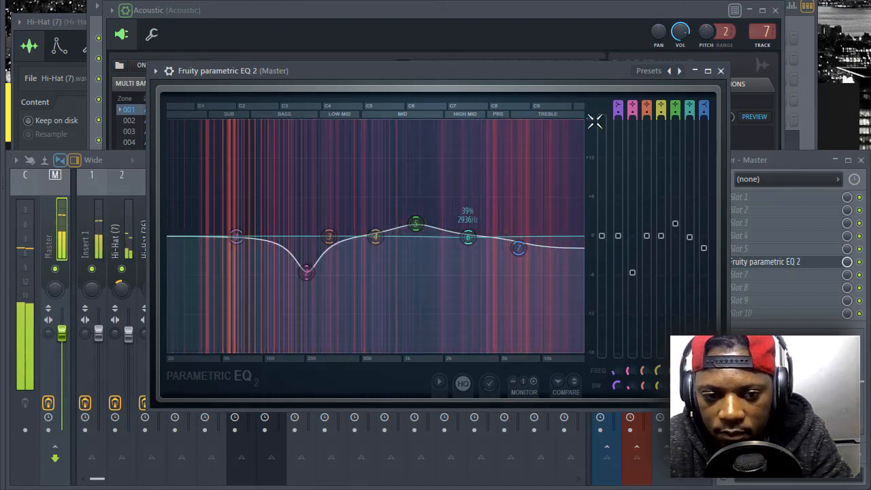
pyautogui.click(721, 71)
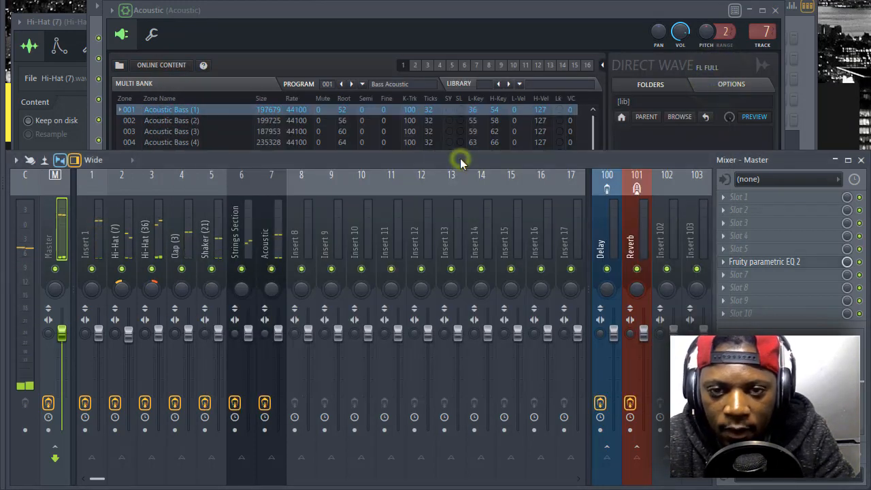